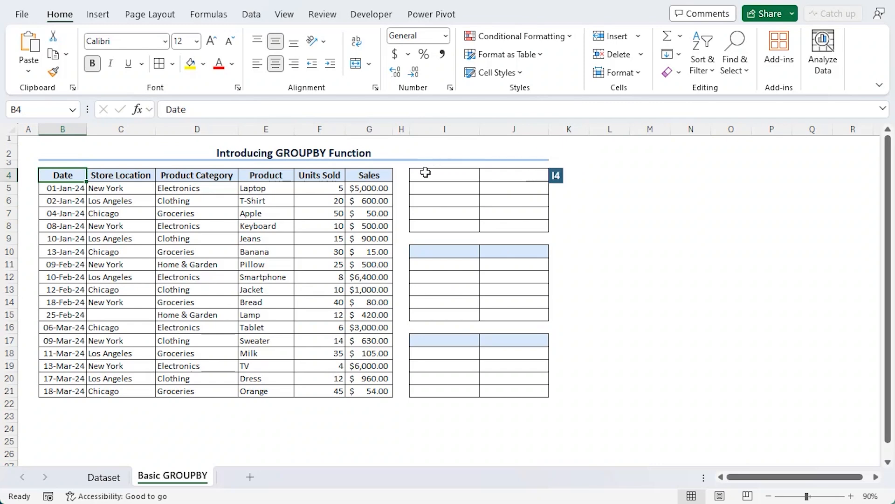
# - In cell I4, enter a GROUPBY formula that groups by Store Location (C4:C21) and aggregates Units Sold (F4:F21) with SUM
pyautogui.click(424, 172)
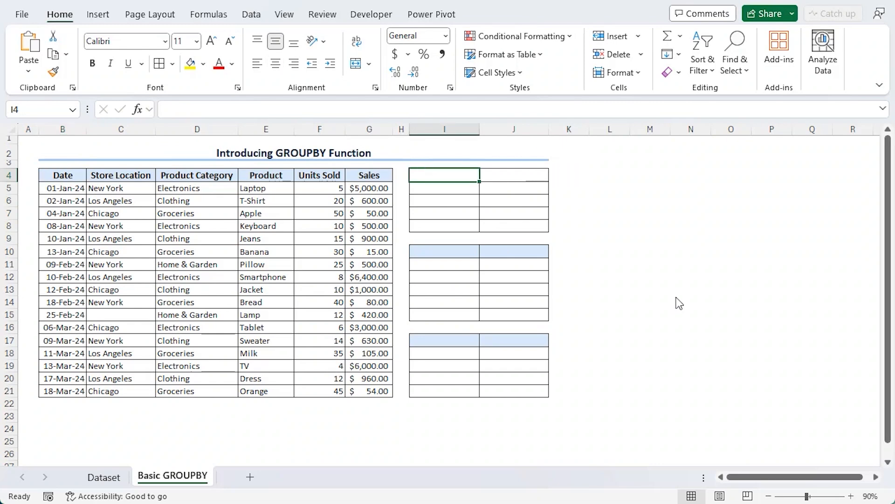
pyautogui.write('=group')
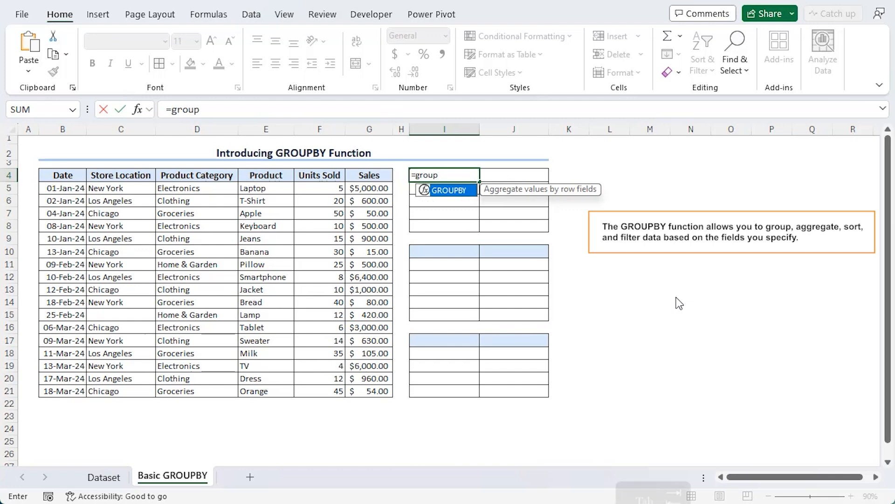
pyautogui.press('Tab')
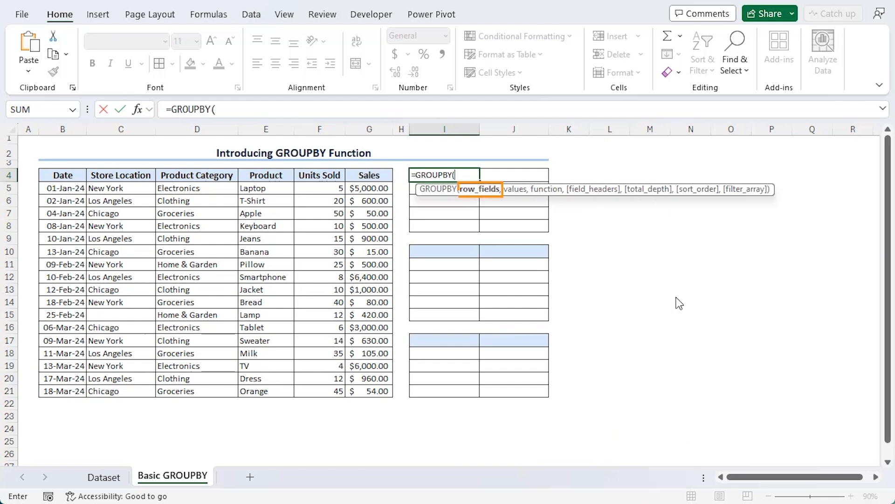
pyautogui.moveTo(145, 181); pyautogui.dragTo(140, 390)
pyautogui.write(',')
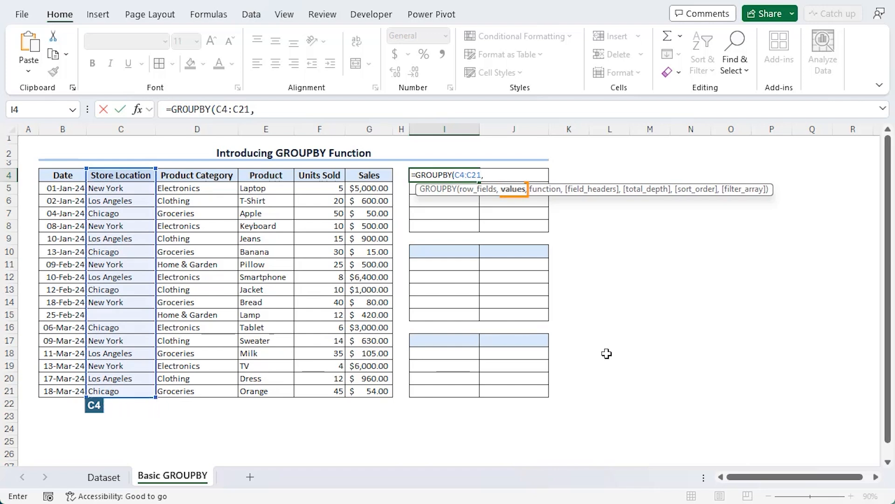
pyautogui.moveTo(328, 176); pyautogui.dragTo(317, 390)
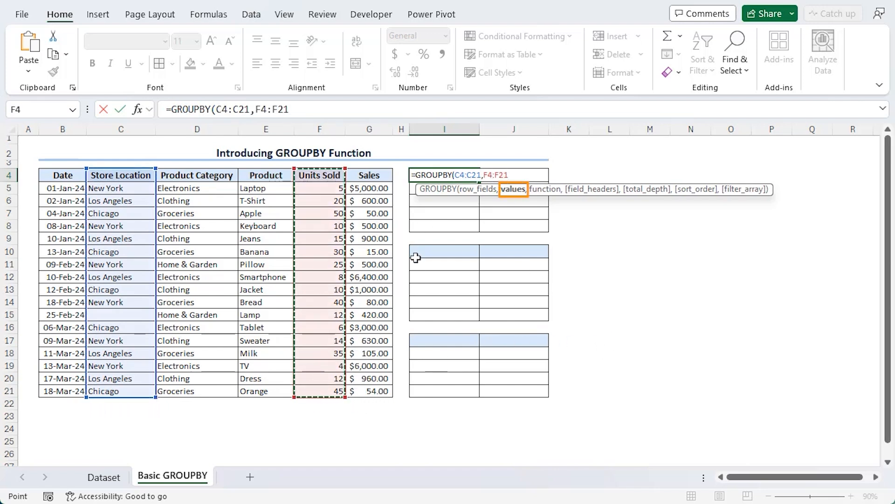
pyautogui.write(',')
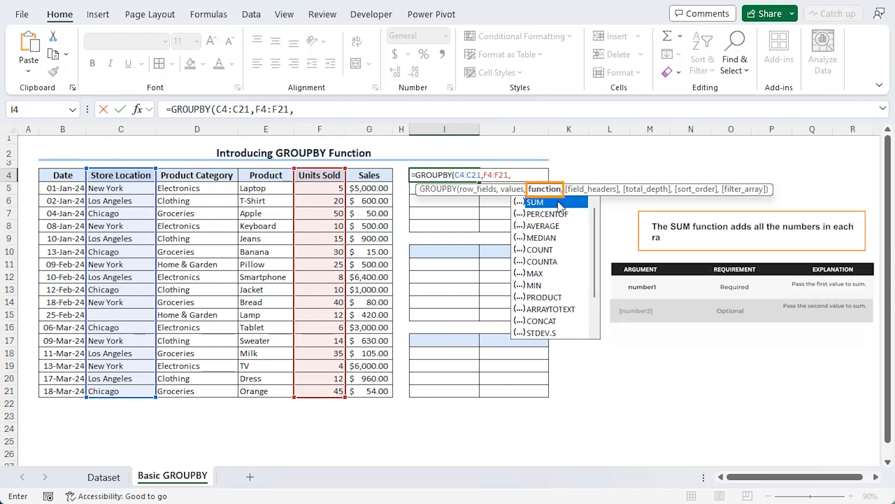
pyautogui.press('Tab')
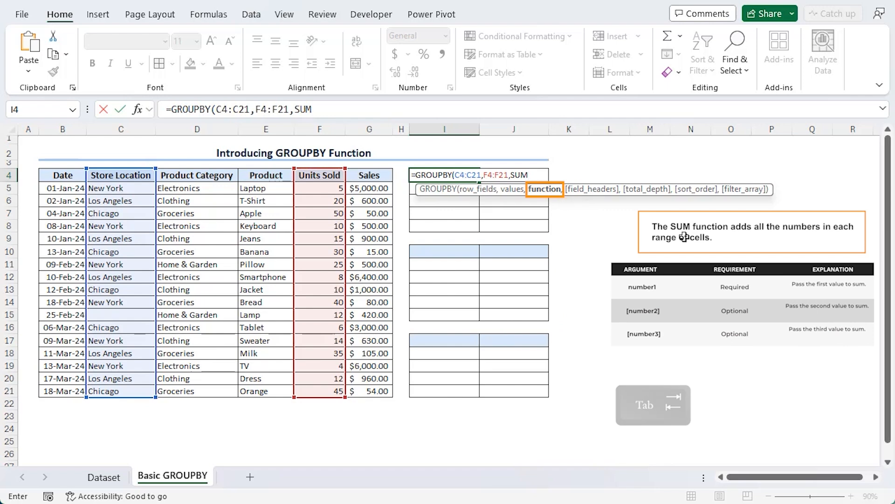
pyautogui.press('Return')
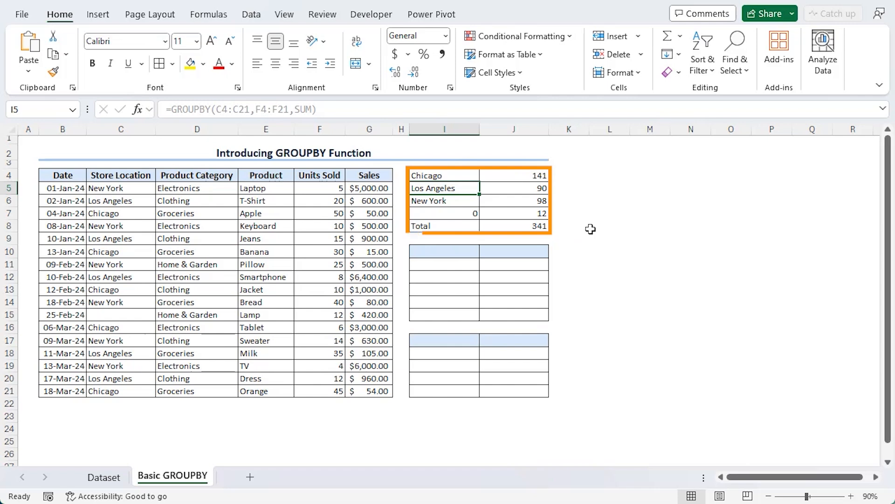
pyautogui.click(466, 213)
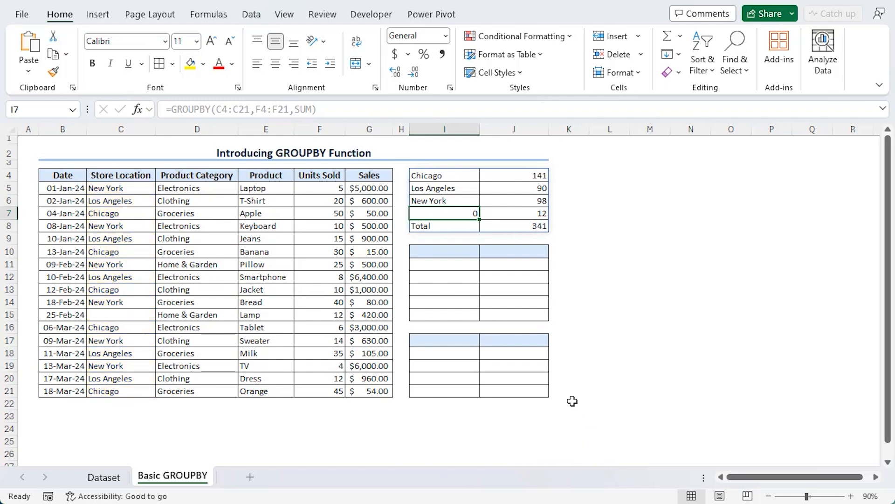
# - In cell I10, enter a GROUPBY formula for C4:C21 and F4:F21 using AVERAGE, with field headers set to 3 (Yes and show)
pyautogui.click(422, 254)
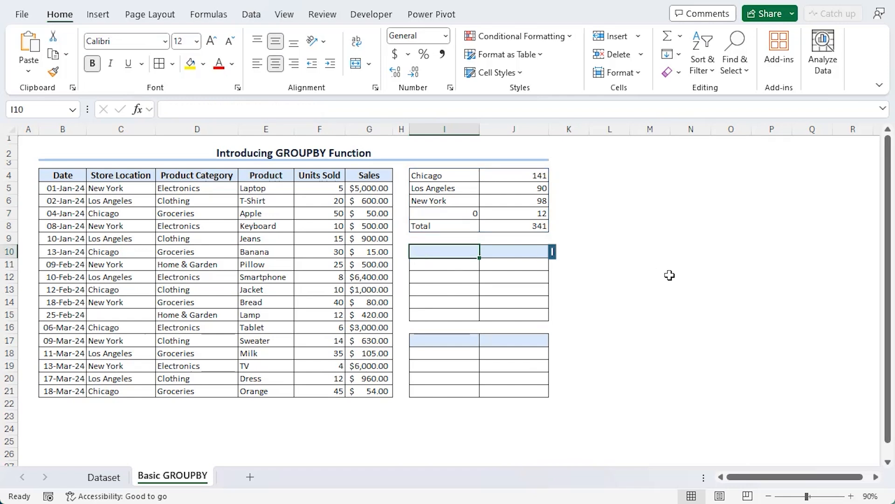
pyautogui.write('=grou')
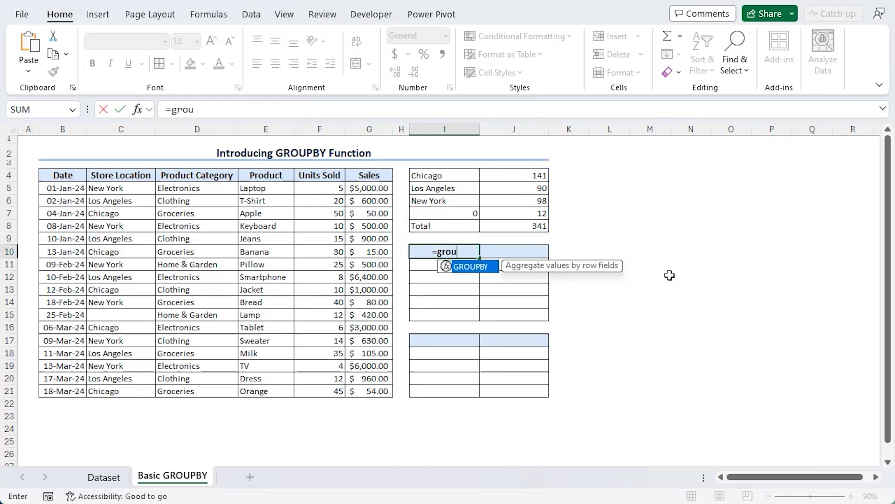
pyautogui.press('Tab')
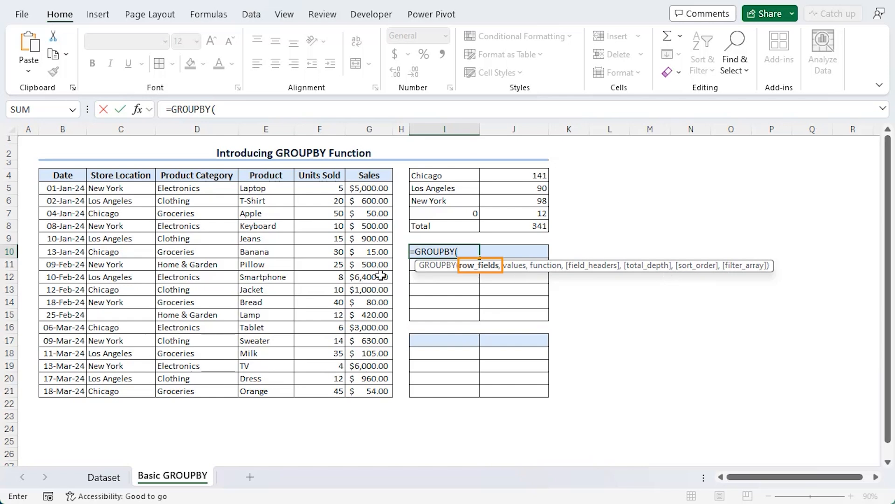
pyautogui.moveTo(127, 176); pyautogui.dragTo(131, 393)
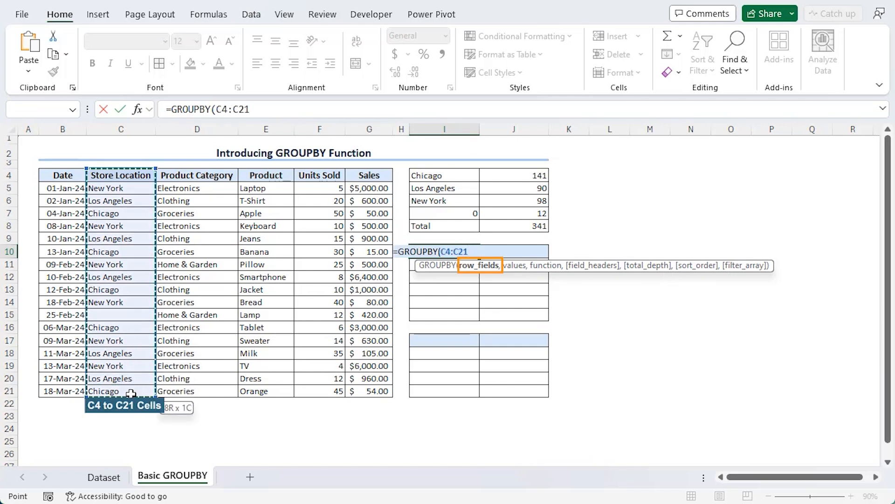
pyautogui.write(',')
pyautogui.moveTo(308, 176); pyautogui.dragTo(358, 388)
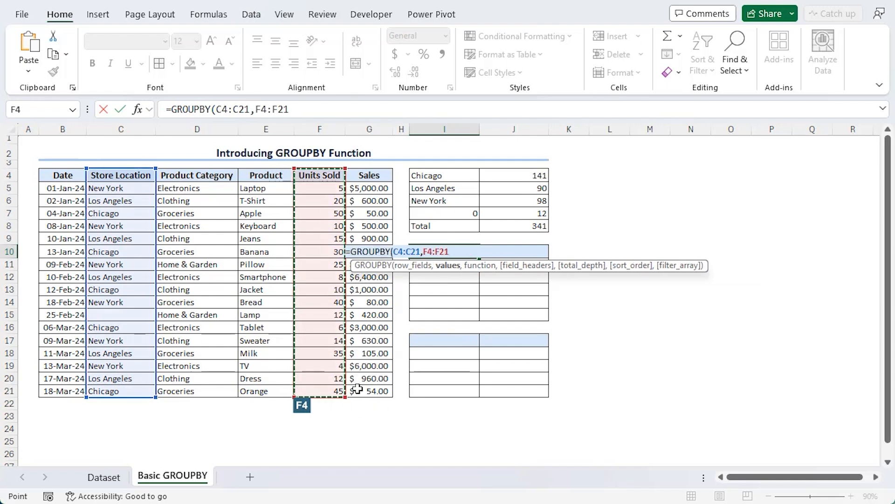
pyautogui.write(',')
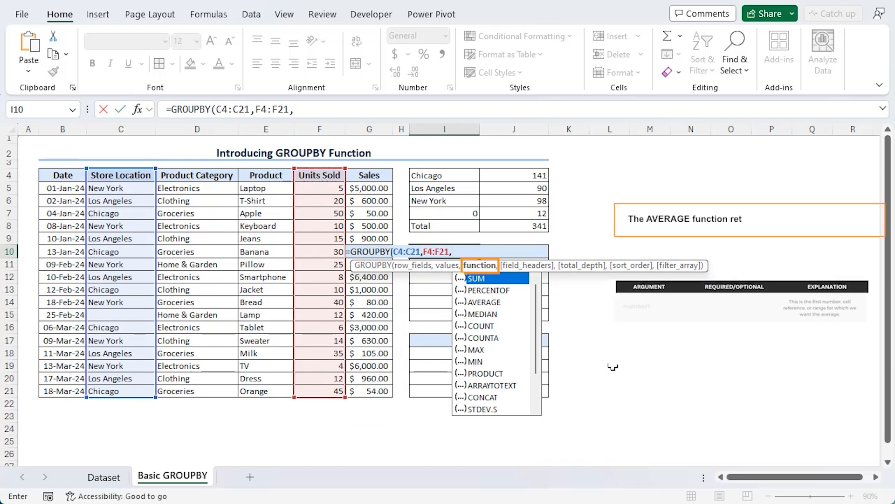
pyautogui.click(484, 302)
pyautogui.press('Tab')
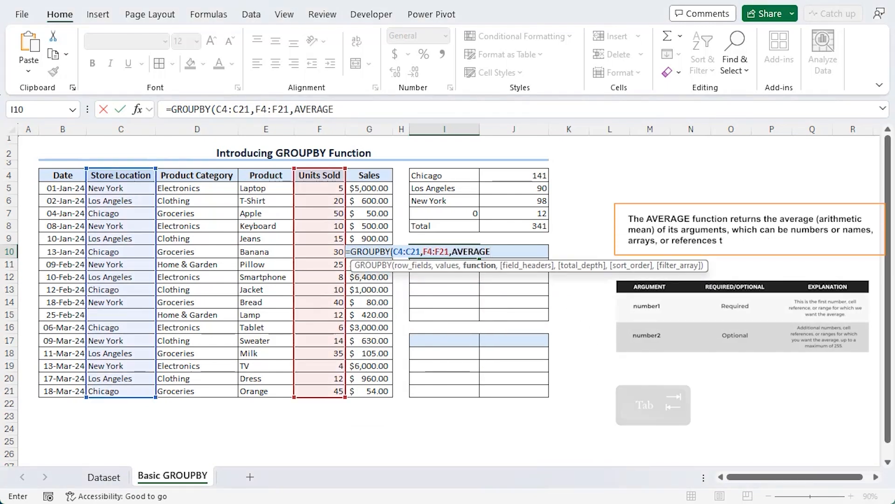
pyautogui.write(',')
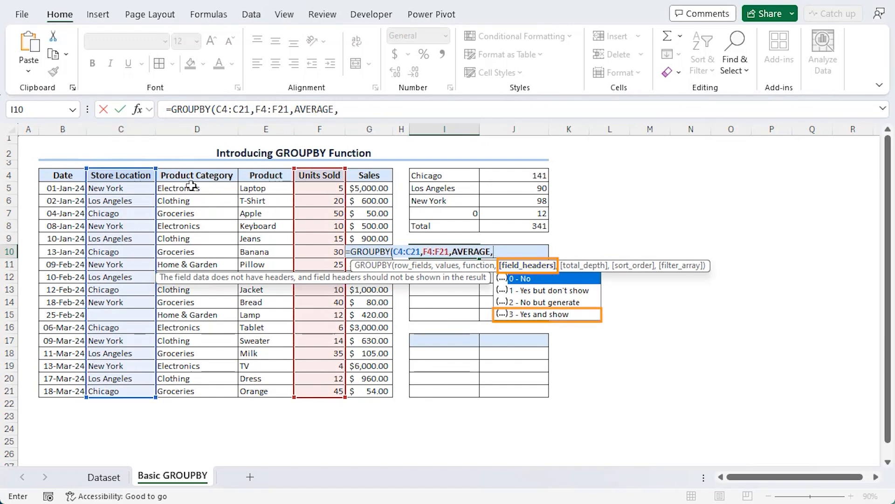
pyautogui.write('3)')
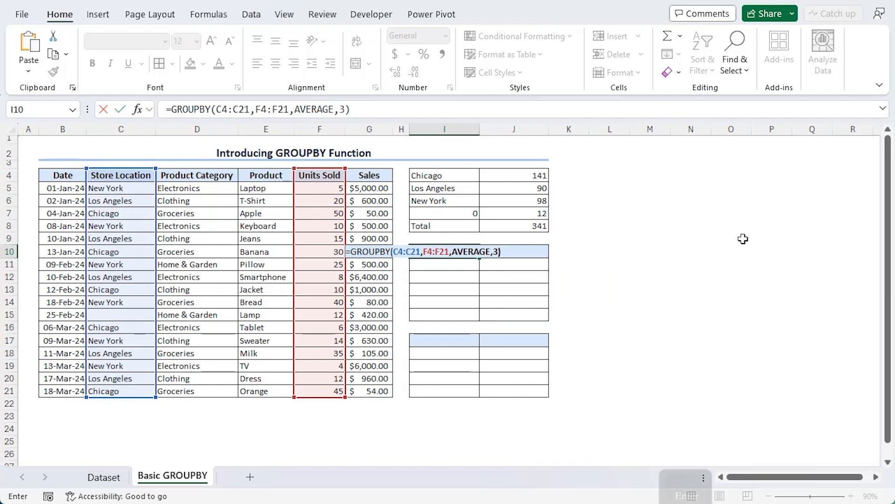
pyautogui.press('Return')
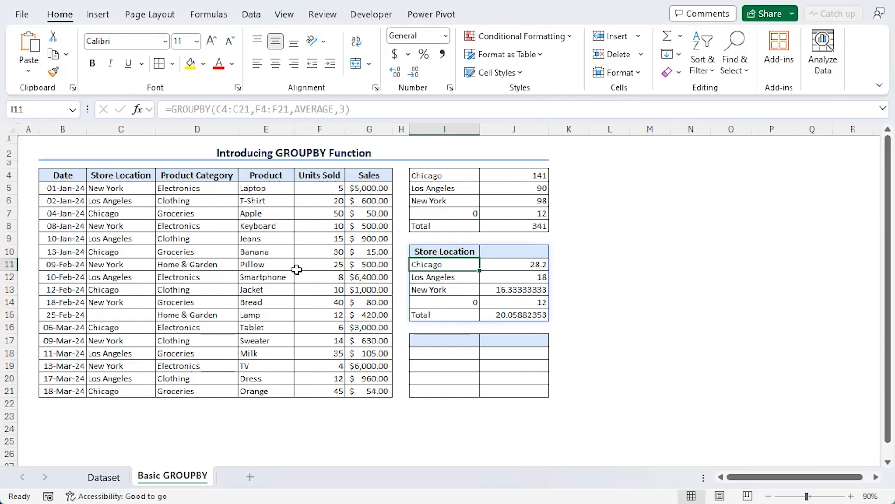
# - In cell I17, begin a GROUPBY formula with row fields C4:C21, values F4:F21 and the MAX function
pyautogui.click(444, 341)
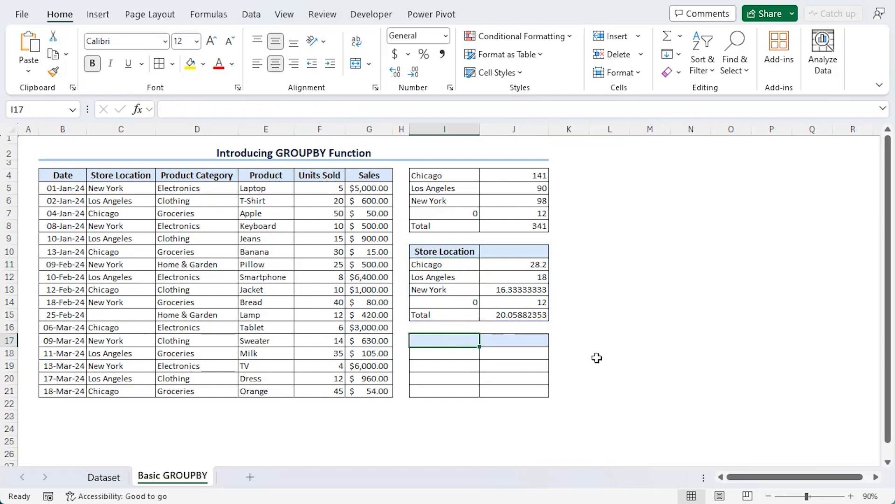
pyautogui.write('=groupb')
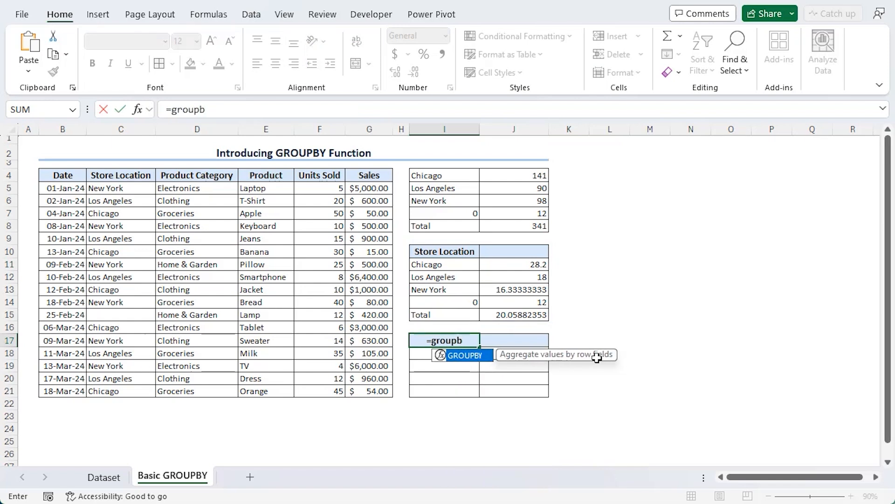
pyautogui.press('Tab')
pyautogui.moveTo(120, 176); pyautogui.dragTo(124, 383)
pyautogui.write(',')
pyautogui.moveTo(311, 174); pyautogui.dragTo(304, 388)
pyautogui.write(',')
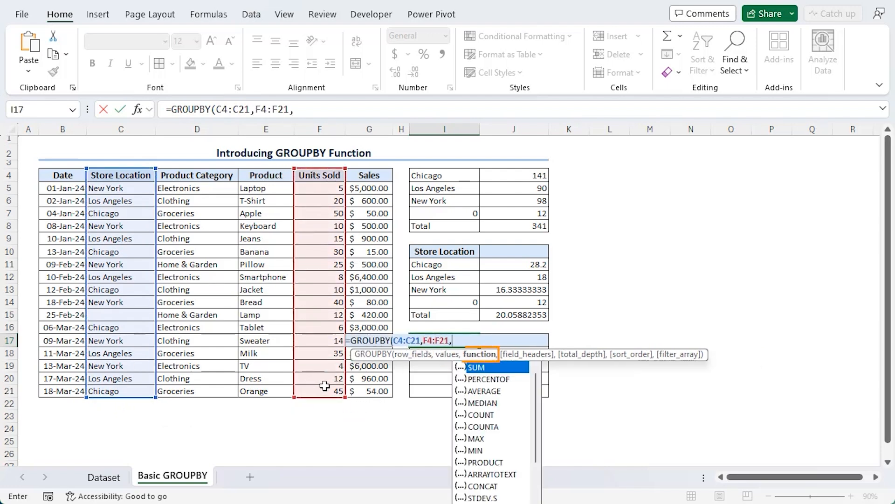
pyautogui.write('max')
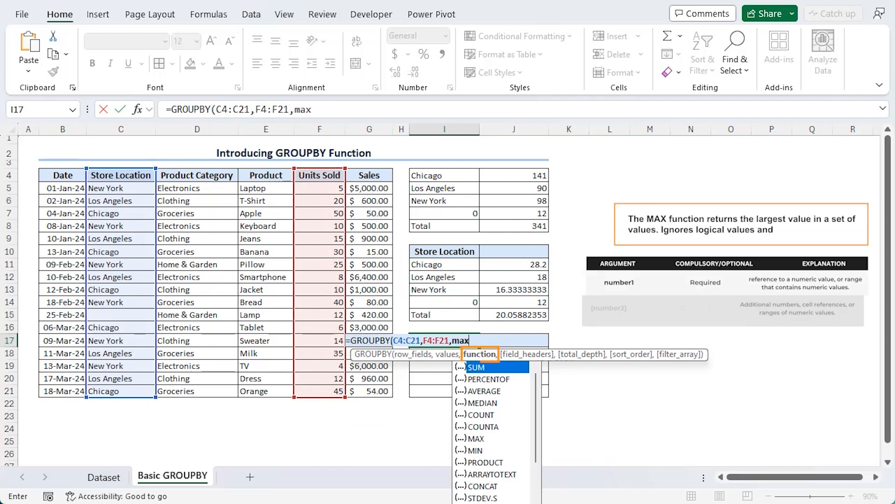
pyautogui.press('Tab')
# - Complete the MAX formula with field headers 3, total depth and sort order left empty, and the filter C4:C21<>"" to exclude blank locations
pyautogui.write(',')
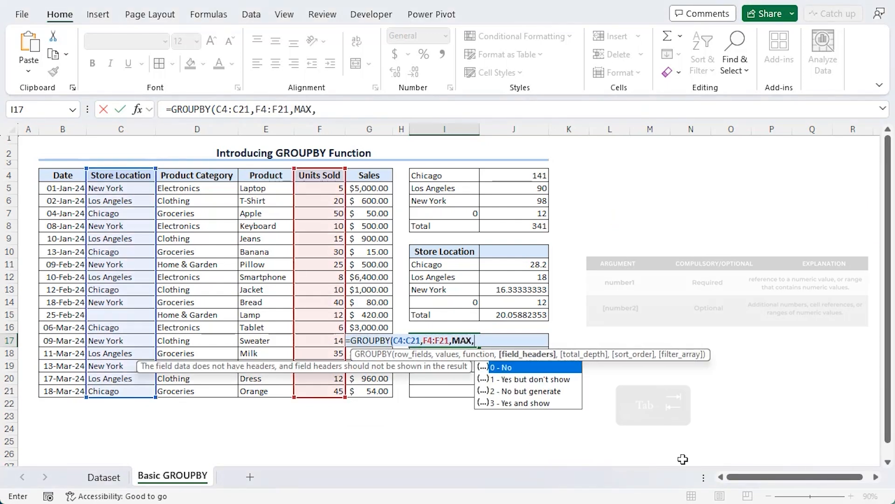
pyautogui.write('3,')
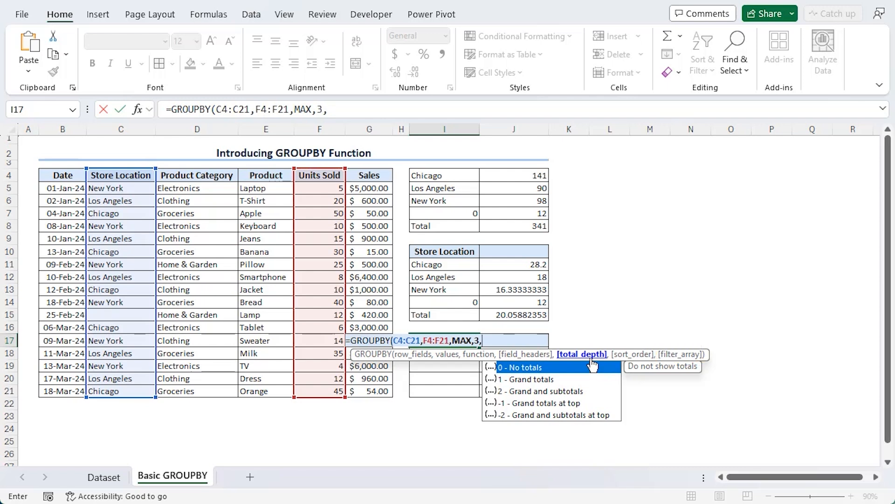
pyautogui.write(',,')
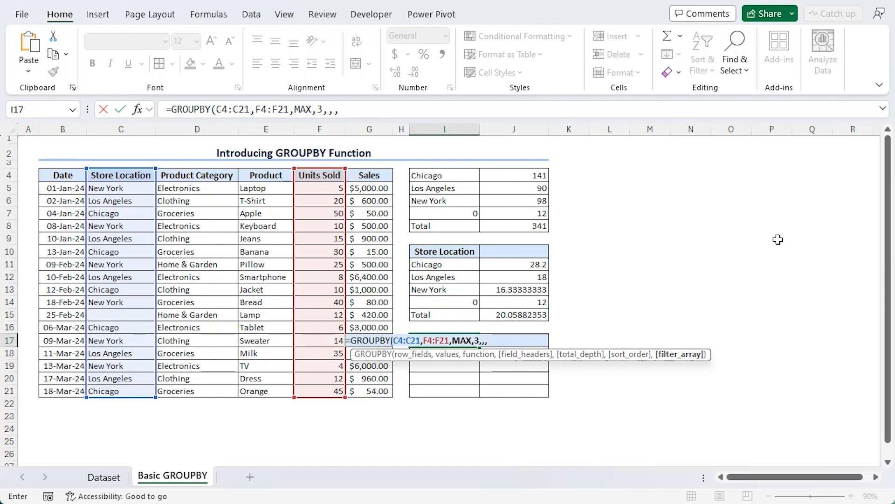
pyautogui.moveTo(120, 176); pyautogui.dragTo(109, 391)
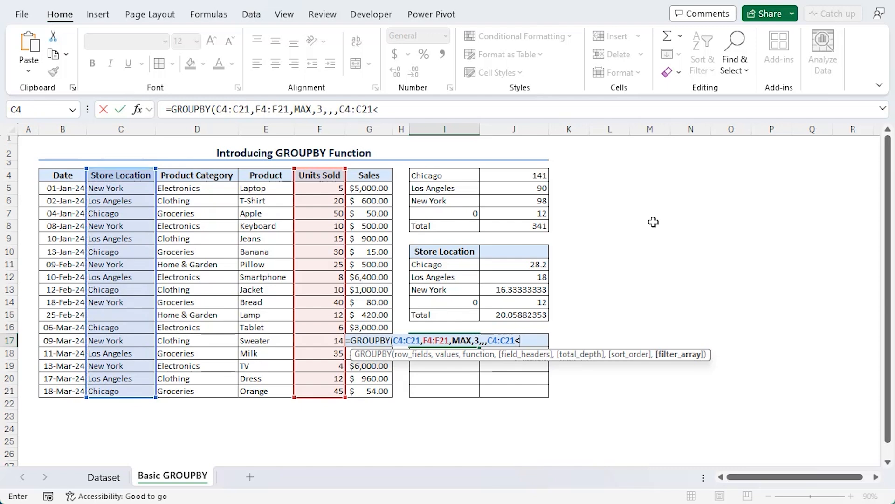
pyautogui.write('>"")')
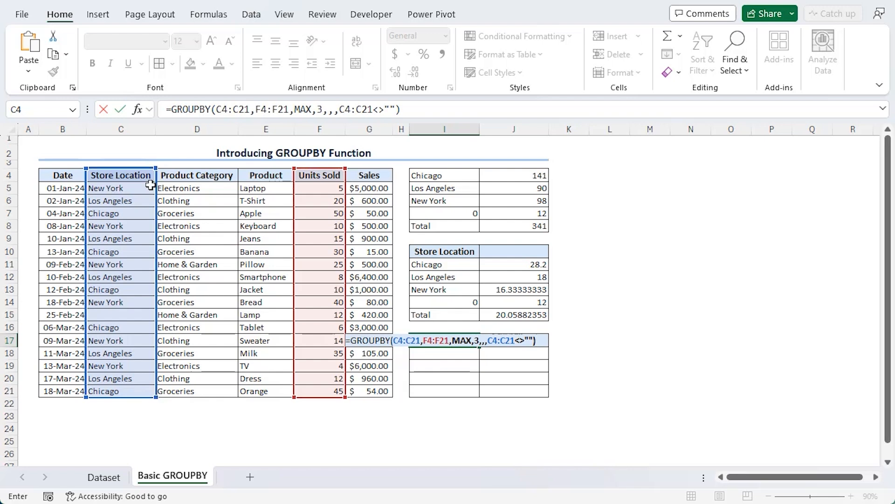
pyautogui.press('Return')
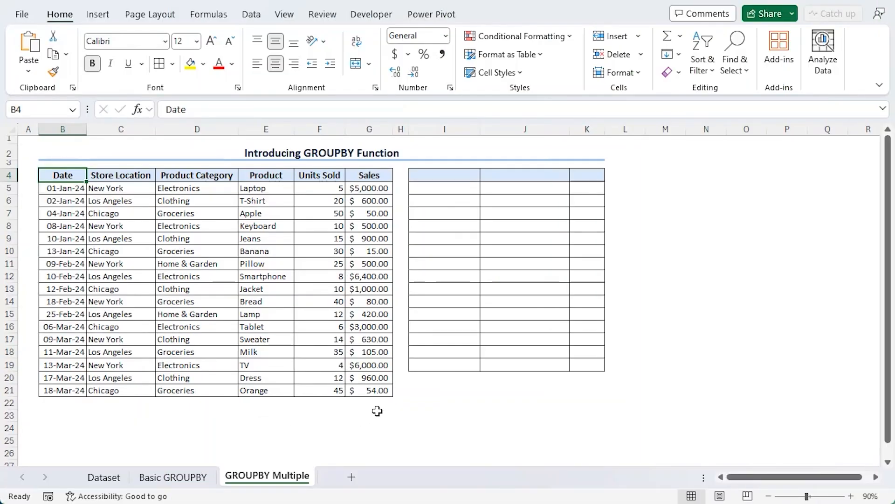
# - In cell I4, enter a GROUPBY formula with row fields C4:D21, values F4:F21, function SUM, field headers 3 and total depth 2 (grand and subtotals)
pyautogui.click(457, 177)
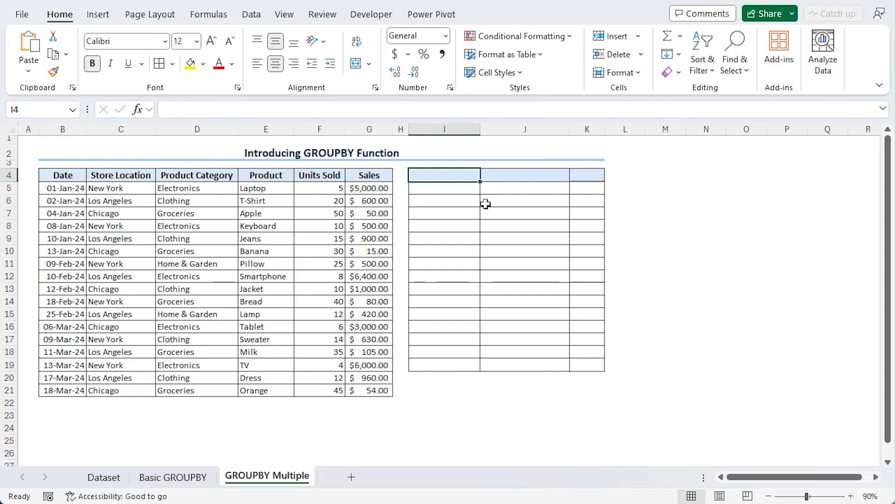
pyautogui.write('=GROUPBY(')
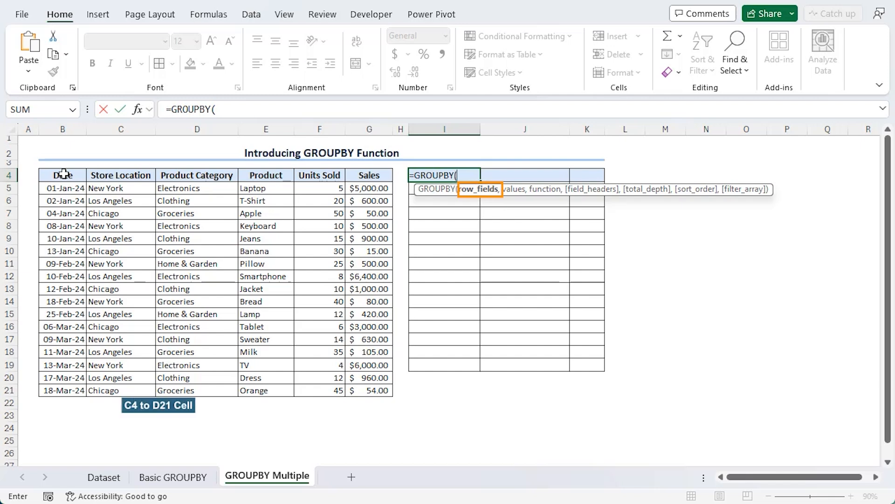
pyautogui.click(121, 179)
pyautogui.moveTo(187, 383); pyautogui.dragTo(186, 390)
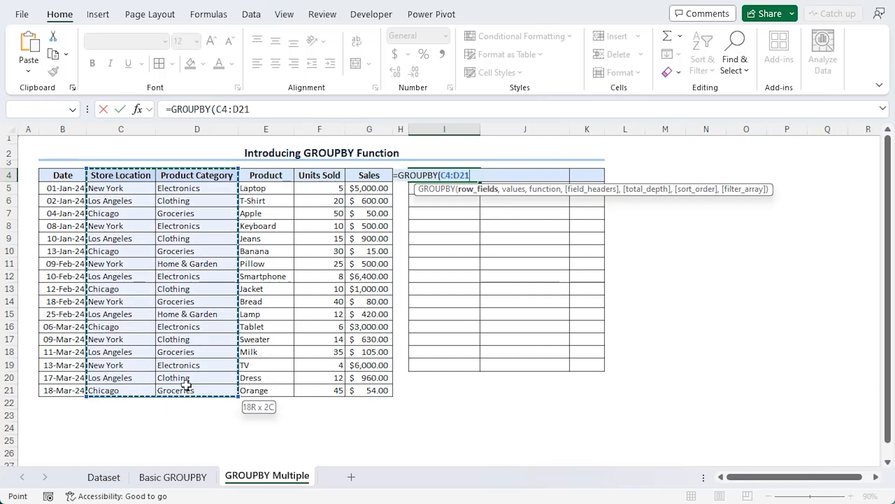
pyautogui.write(',')
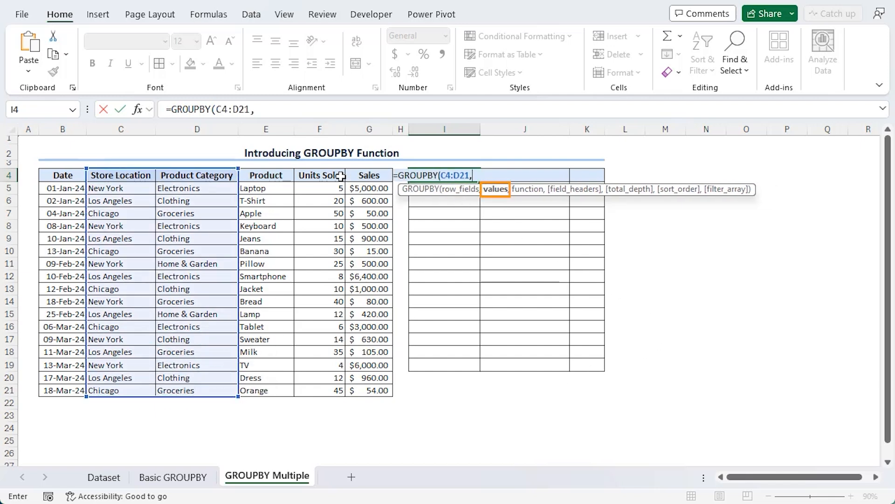
pyautogui.moveTo(340, 176); pyautogui.dragTo(336, 390)
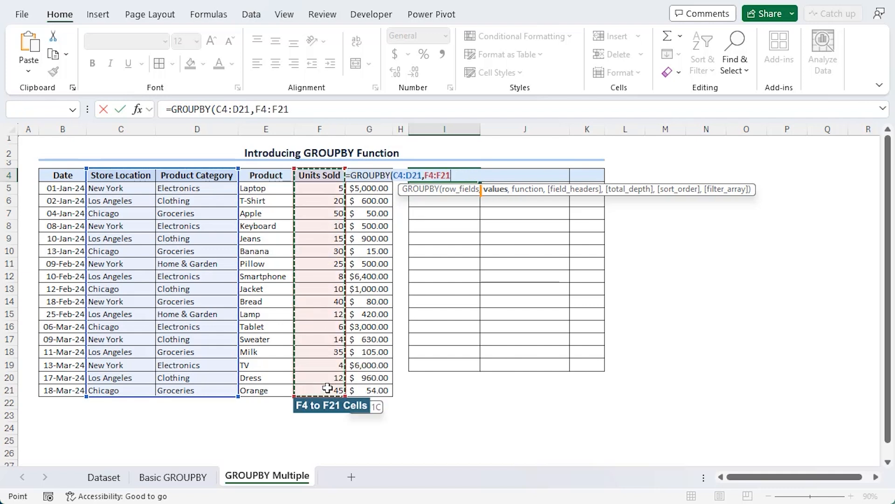
pyautogui.write(',sum')
pyautogui.press('Tab')
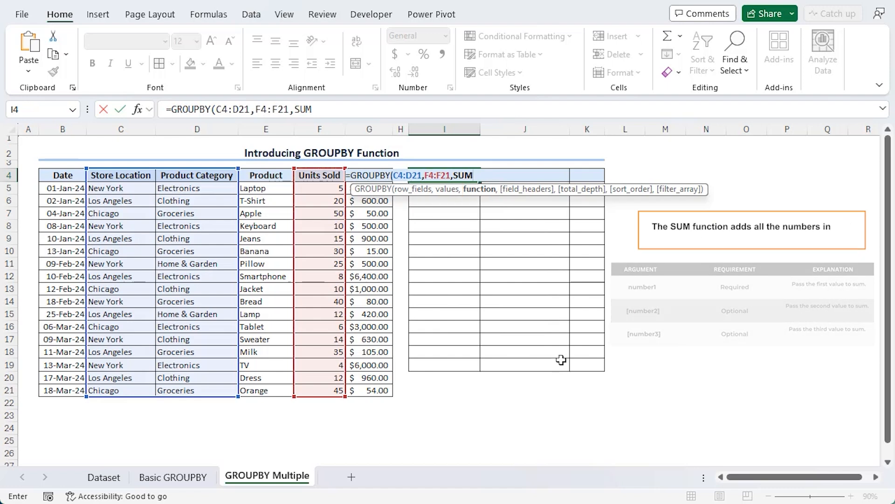
pyautogui.write(',3,')
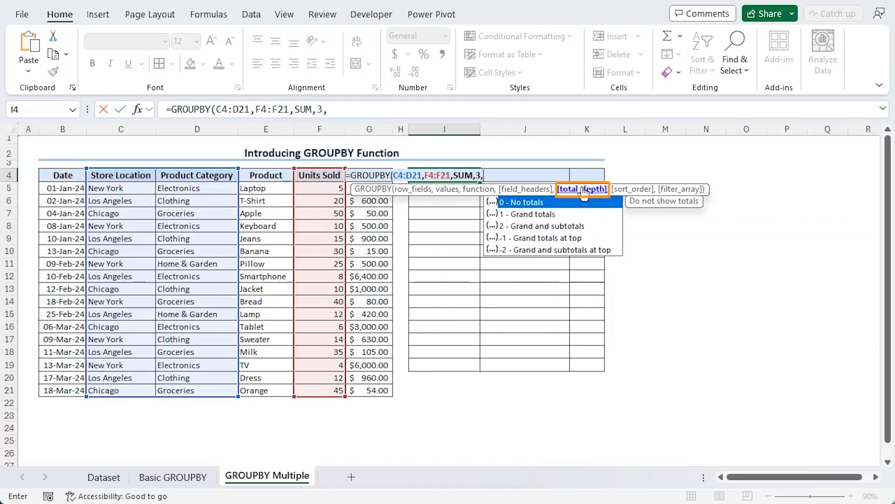
pyautogui.write('2')
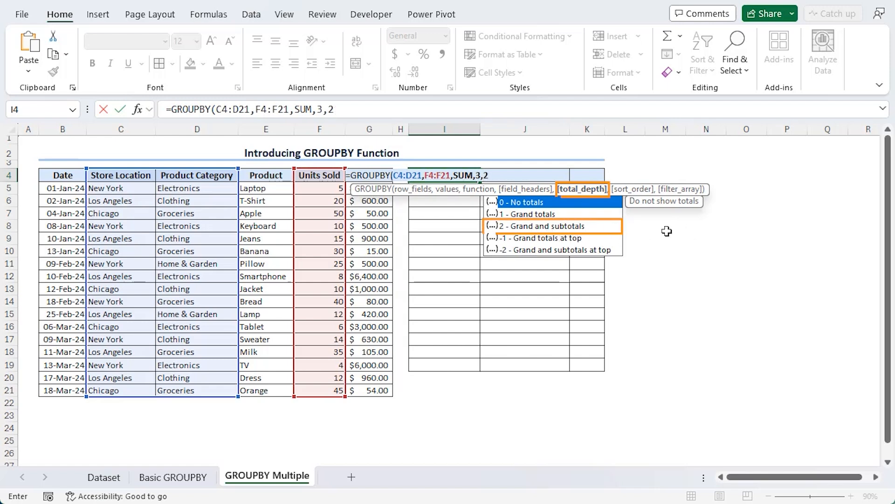
pyautogui.write(')')
pyautogui.press('Return')
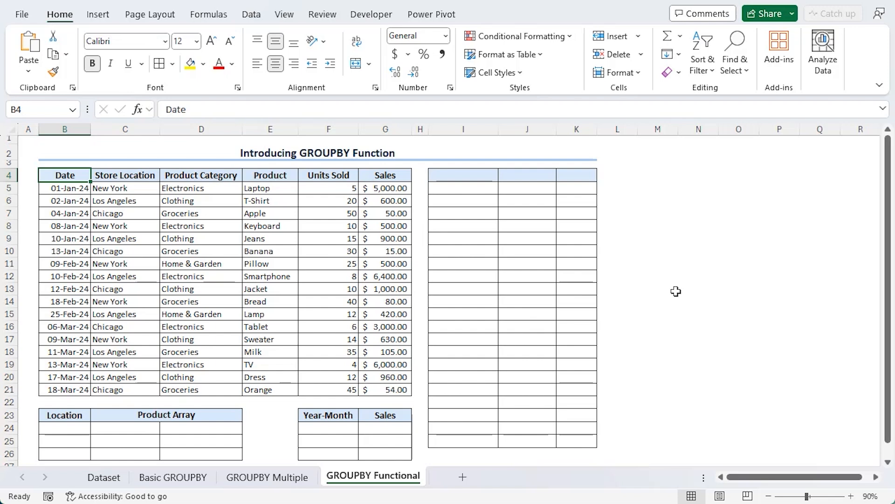
# - In cell I4 of the GROUPBY Functional sheet, begin a GROUPBY formula whose row fields are HSTACK(C4:C21,E4:E21), combining Store Location and Product
pyautogui.click(469, 175)
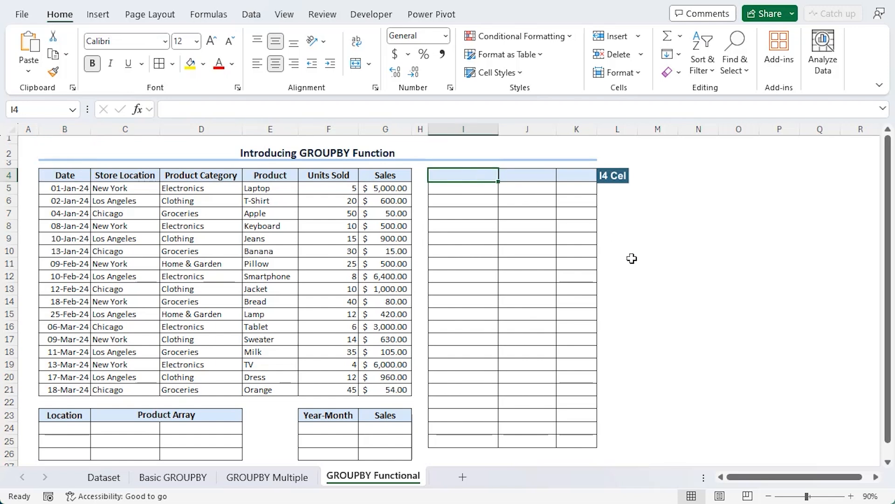
pyautogui.write('=group')
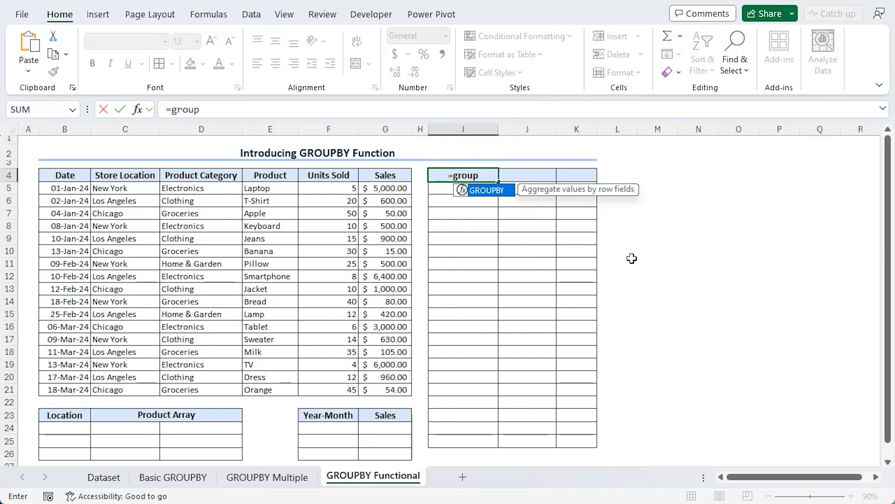
pyautogui.press('Tab')
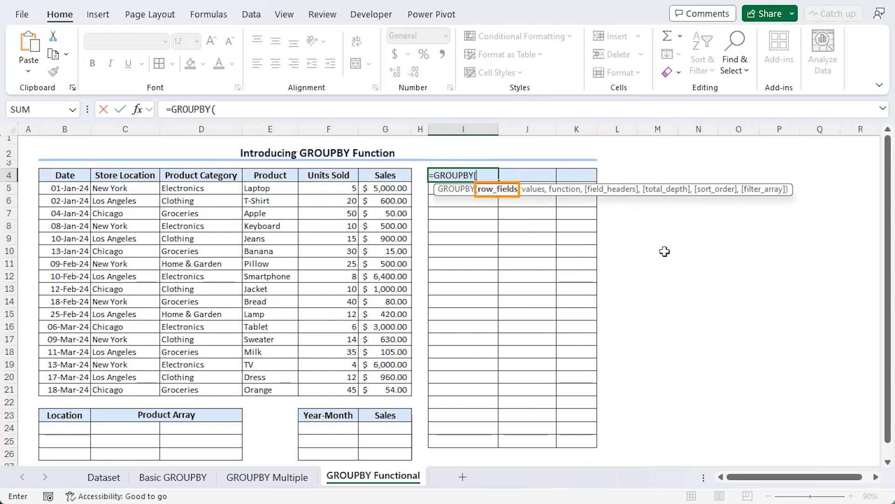
pyautogui.write('hstack')
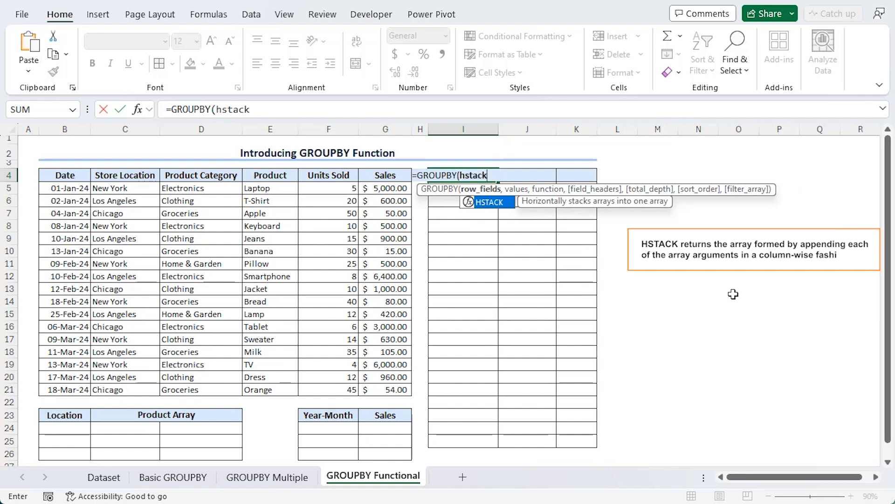
pyautogui.press('Tab')
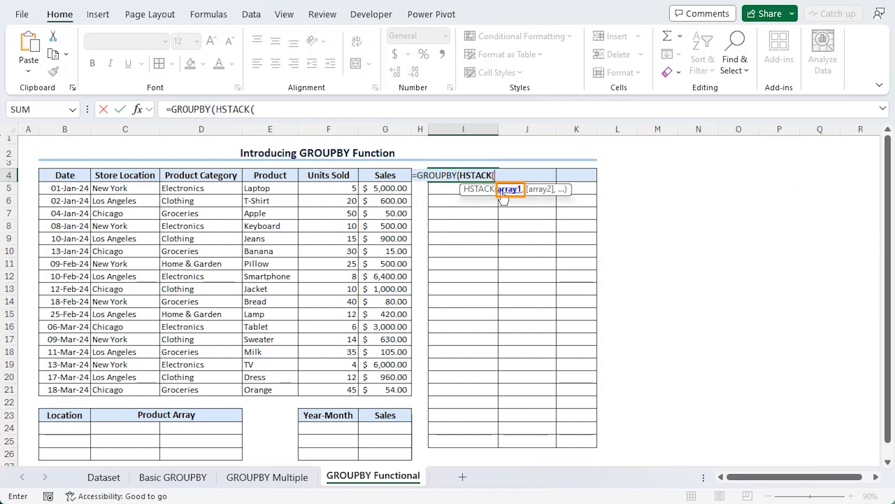
pyautogui.moveTo(123, 176); pyautogui.dragTo(124, 388)
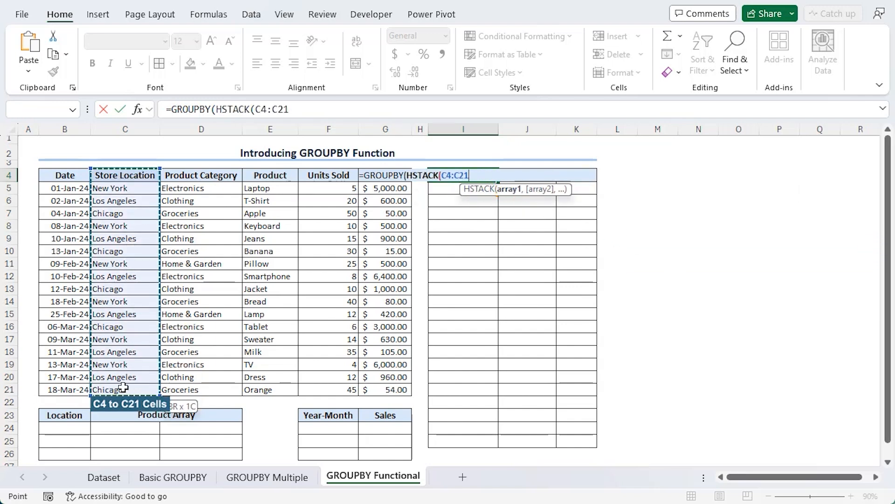
pyautogui.write(',')
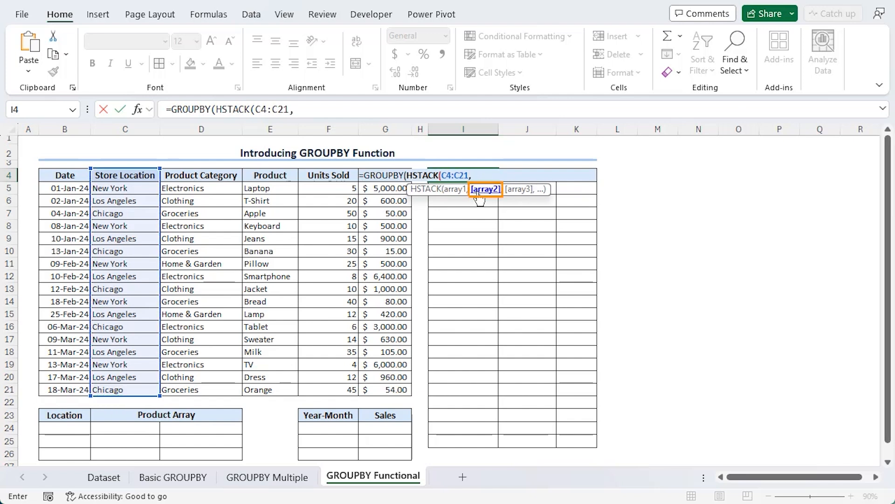
pyautogui.moveTo(275, 177); pyautogui.dragTo(277, 390)
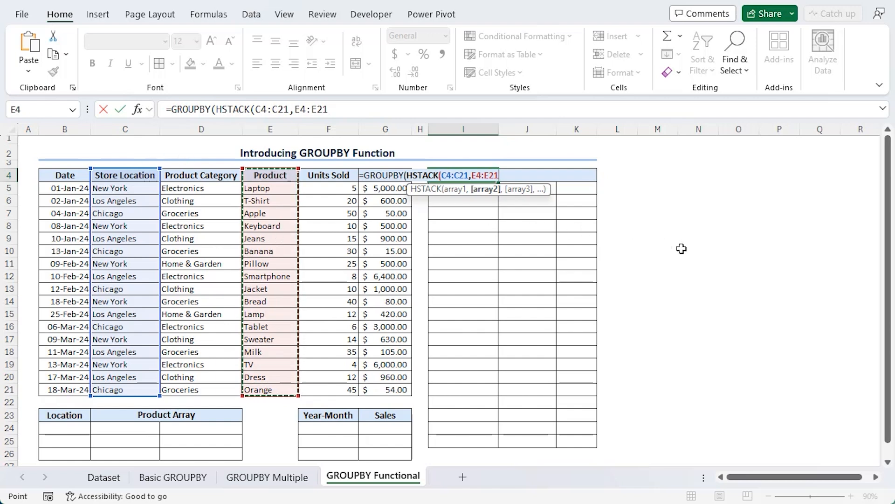
pyautogui.write('),')
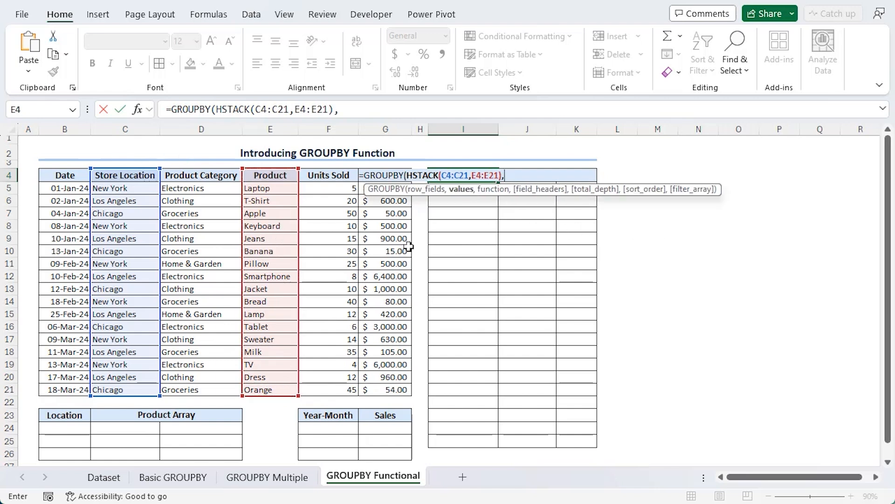
# - Complete the HSTACK-based formula with values F4:F21, function SUM, field headers 3 (Yes and show) and total depth 2 (grand and subtotals)
pyautogui.moveTo(302, 172); pyautogui.dragTo(322, 391)
pyautogui.write(',')
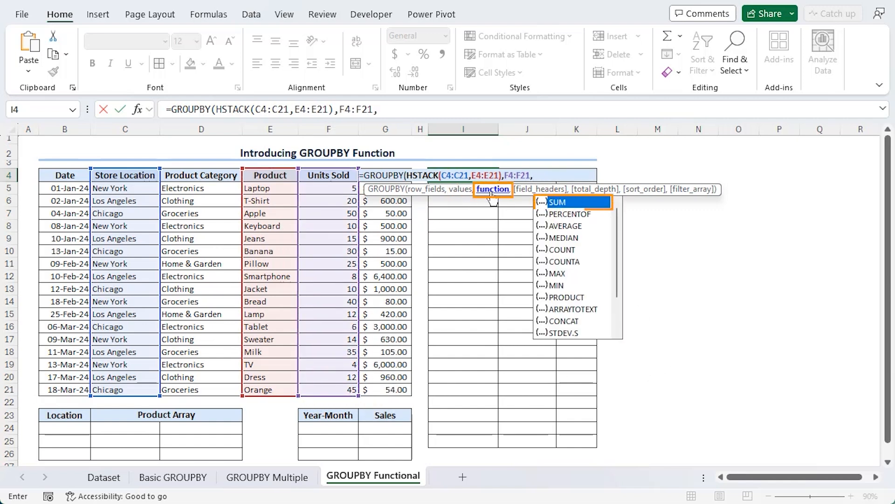
pyautogui.doubleClick(568, 206)
pyautogui.write(',3')
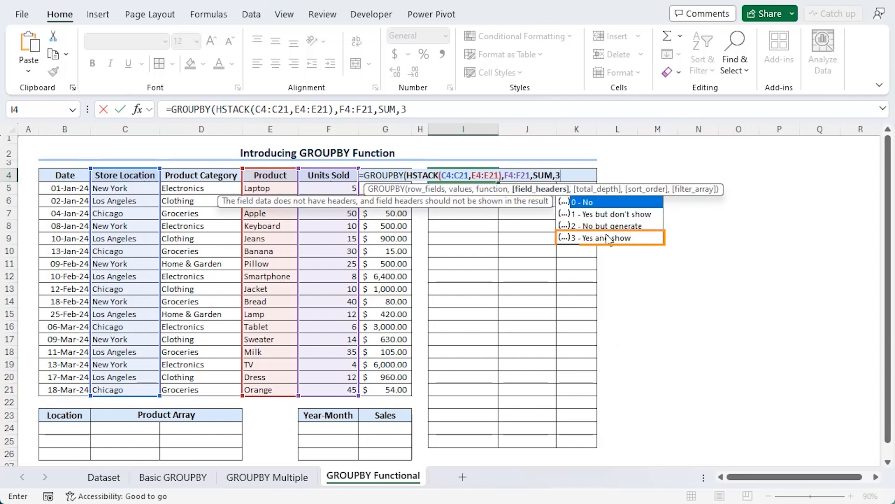
pyautogui.doubleClick(606, 238)
pyautogui.write(',')
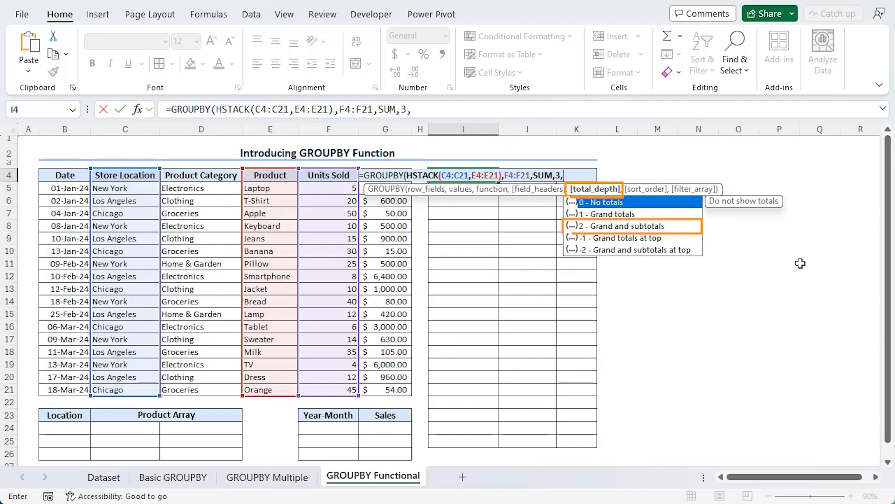
pyautogui.write('2')
pyautogui.press('Return')
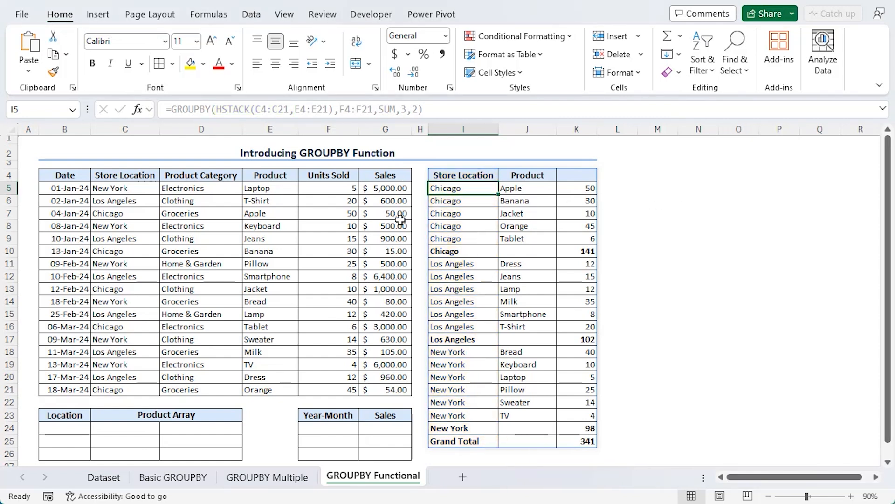
# - In cell B24, begin a GROUPBY formula with Store Location (C4:C21) as row fields and Product (E4:E21) as values
pyautogui.click(56, 428)
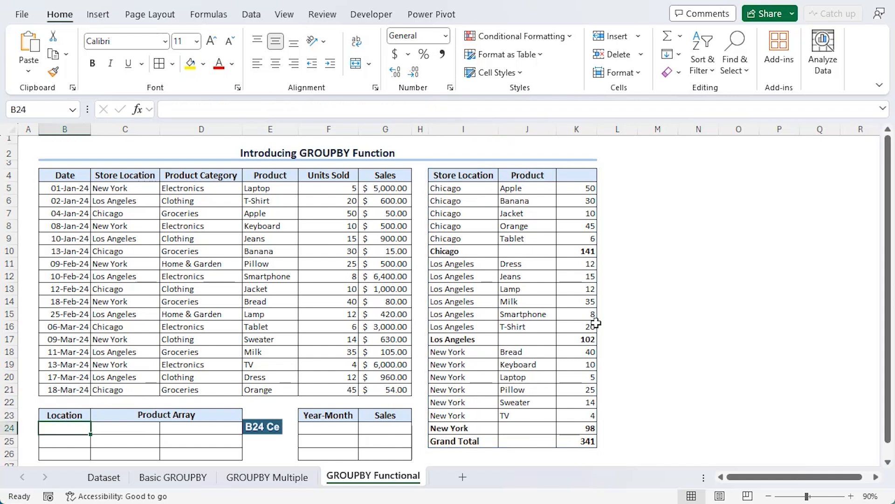
pyautogui.write('=group')
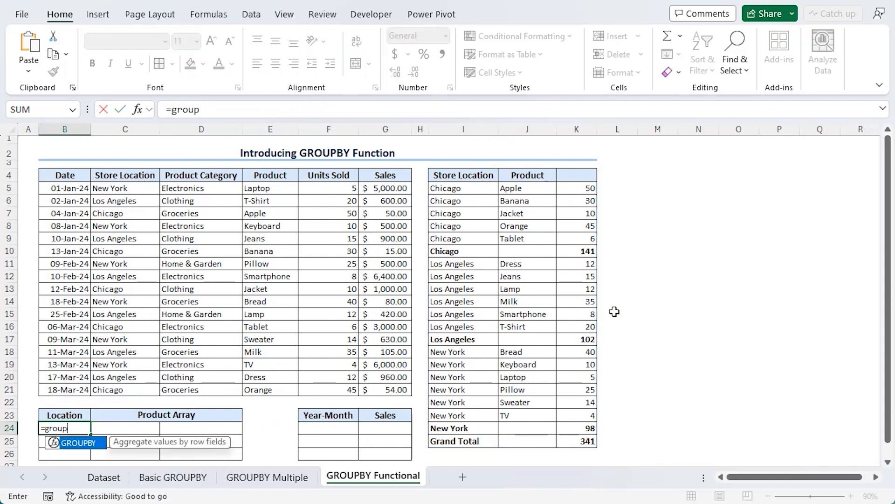
pyautogui.press('Tab')
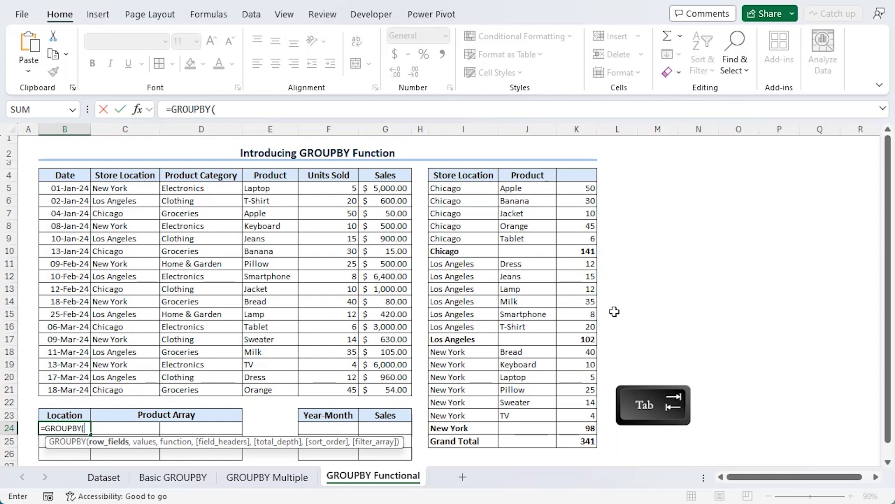
pyautogui.moveTo(125, 176); pyautogui.dragTo(140, 389)
pyautogui.write(',')
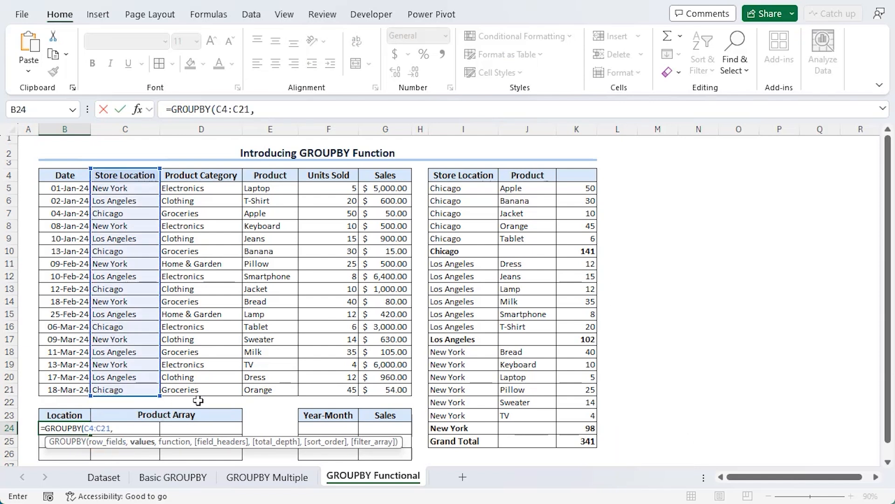
pyautogui.moveTo(270, 176); pyautogui.dragTo(264, 386)
pyautogui.write(',')
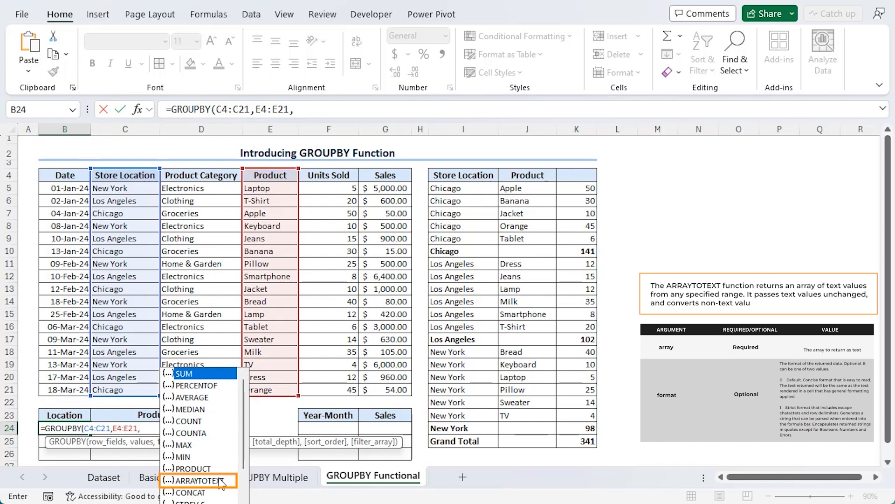
# - Complete the B24 formula with the ARRAYTOTEXT function, field headers 1 (Yes but don't show) and total depth 0 (No totals)
pyautogui.write('array')
pyautogui.press('Tab')
pyautogui.write(',')
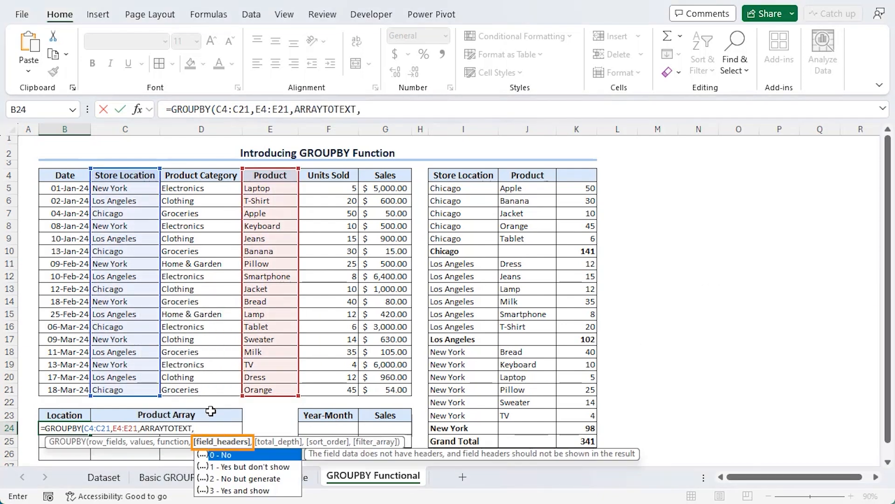
pyautogui.doubleClick(250, 466)
pyautogui.write(',')
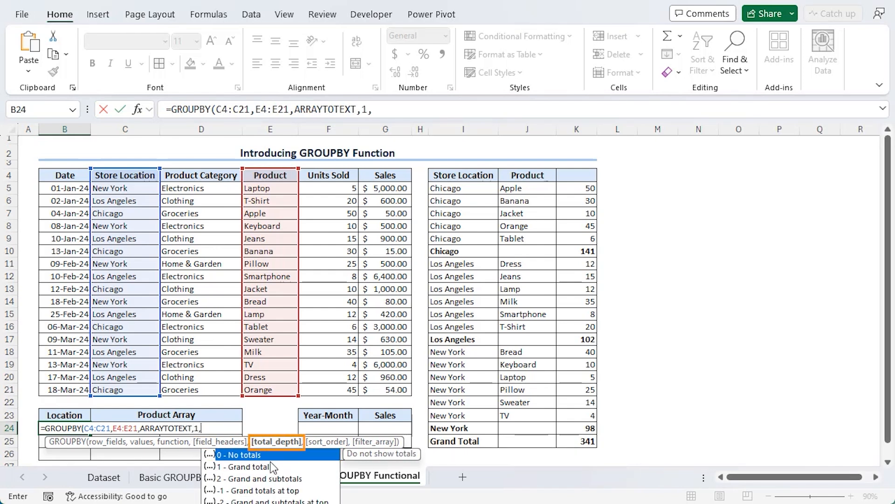
pyautogui.write('0')
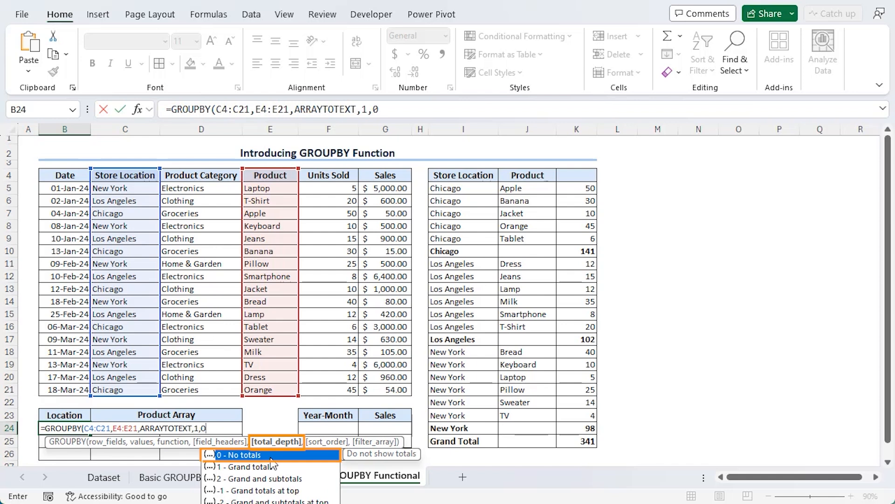
pyautogui.write(')')
pyautogui.press('Return')
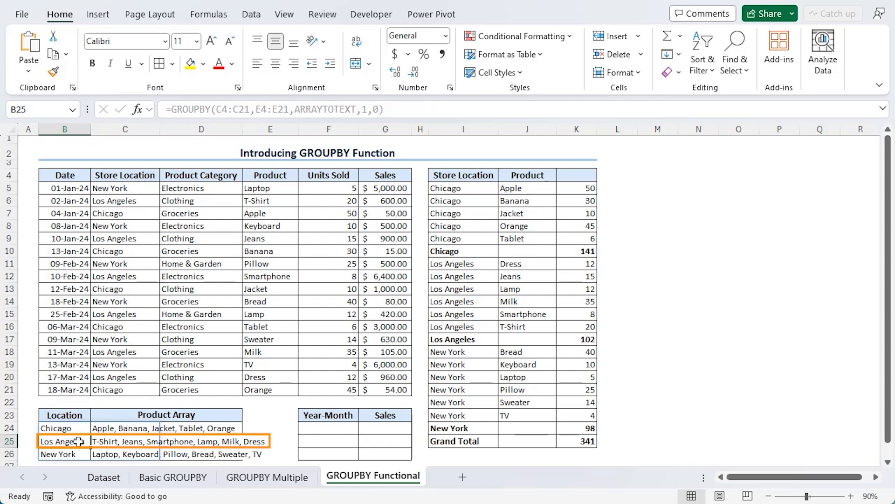
pyautogui.click(660, 402)
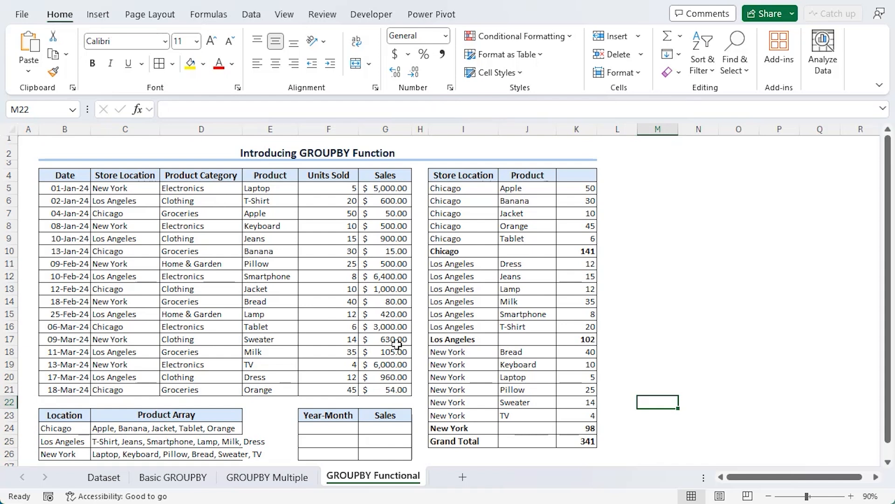
# - In cell F24, begin a GROUPBY formula whose row fields are TEXT(B5:B21,"mm-yyyy"), converting the dates to month and year
pyautogui.click(312, 425)
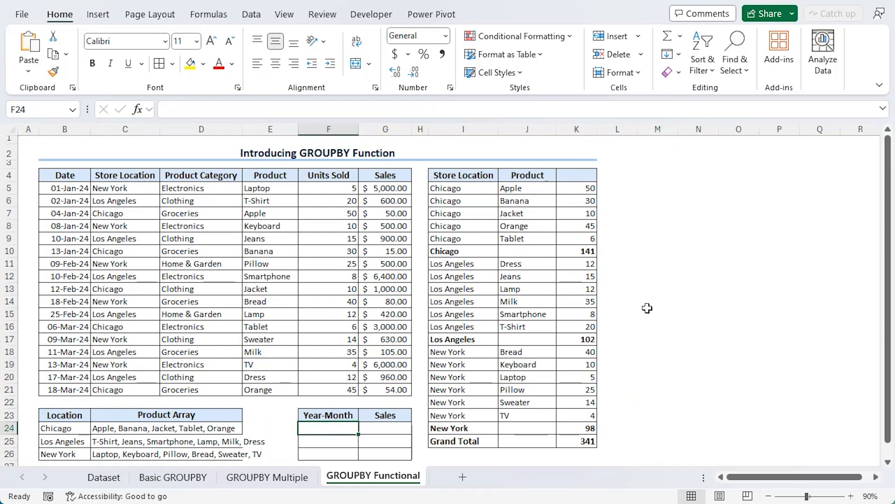
pyautogui.write('=group')
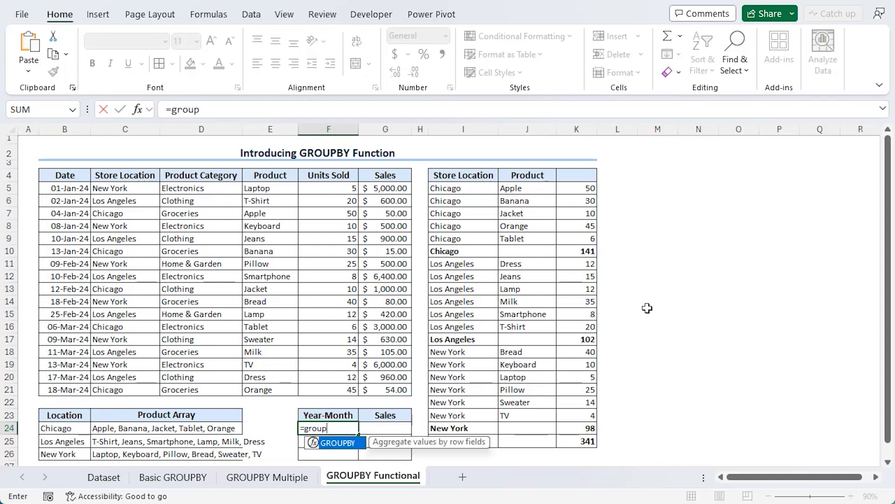
pyautogui.press('Tab')
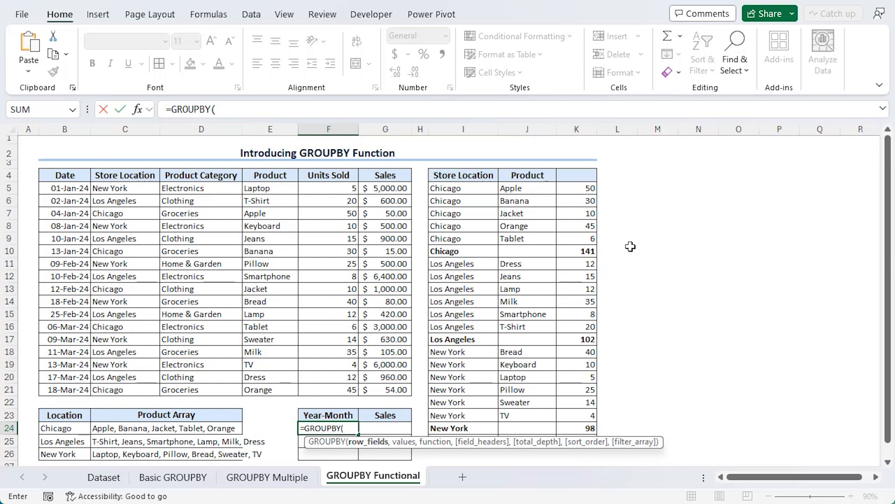
pyautogui.write('text')
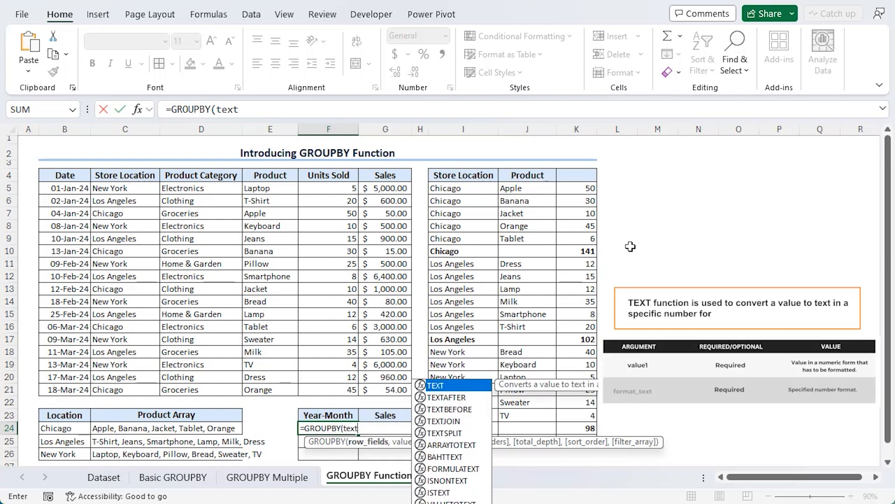
pyautogui.press('Tab')
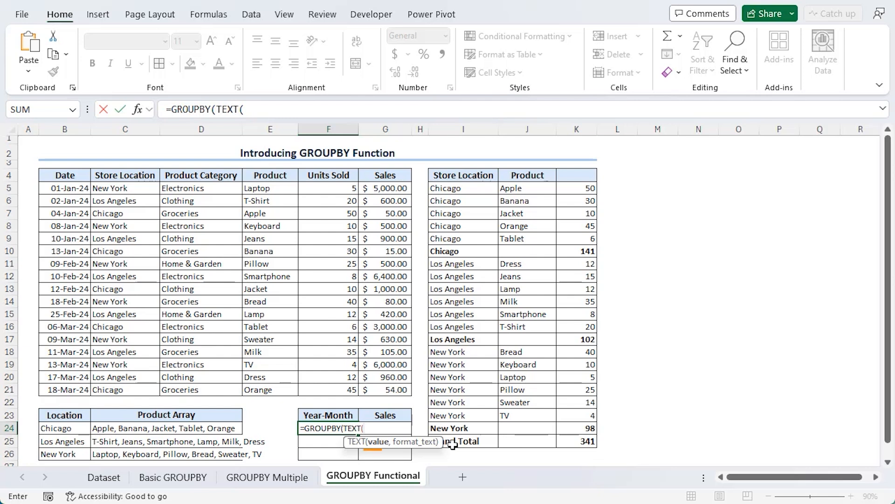
pyautogui.moveTo(53, 188); pyautogui.dragTo(53, 390)
pyautogui.write(',"mm-yyyy')
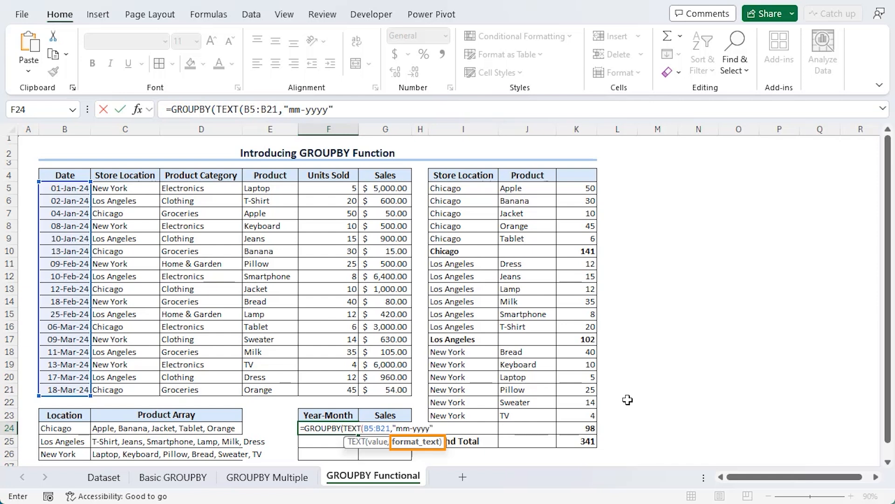
pyautogui.write('),')
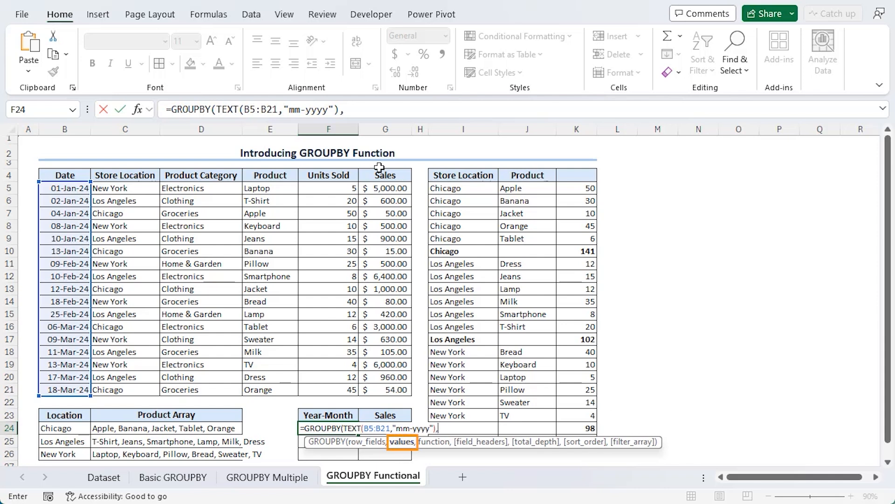
# - Complete the F24 formula with Sales values G5:G21, function SUM, field headers left empty and total depth 0 (No totals)
pyautogui.moveTo(386, 186); pyautogui.dragTo(372, 390)
pyautogui.write(',')
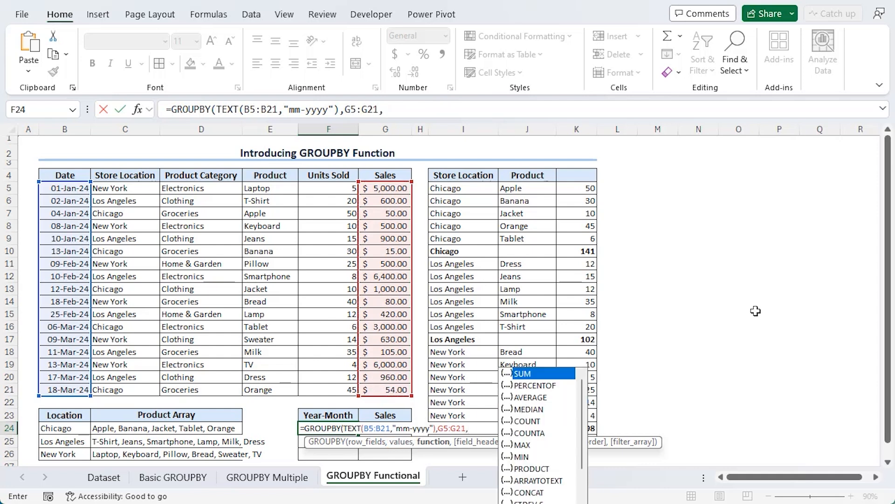
pyautogui.write('su')
pyautogui.press('Tab')
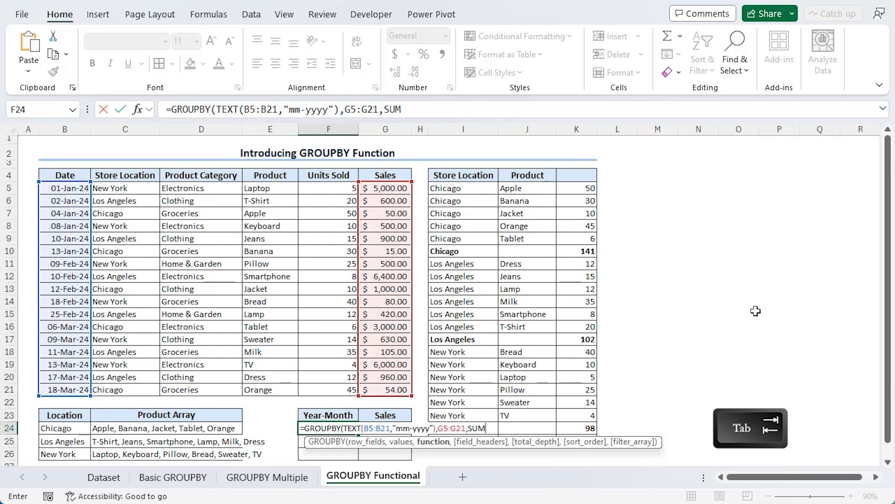
pyautogui.write(',')
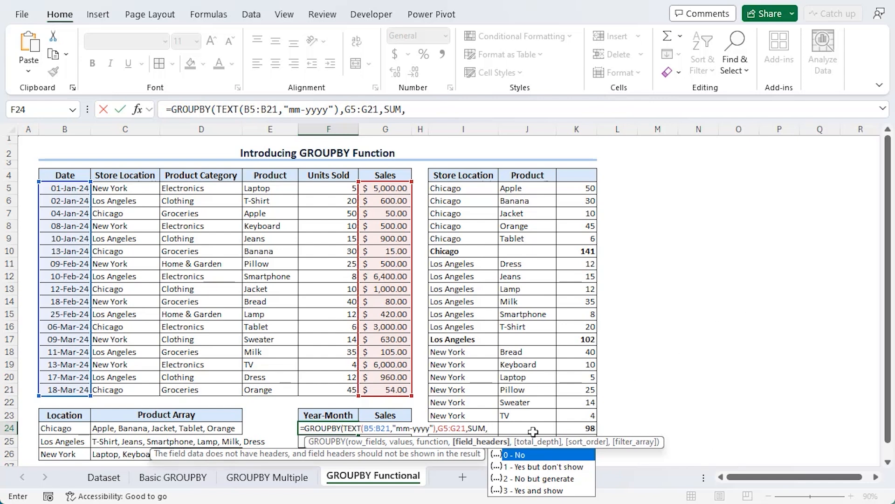
pyautogui.write(',')
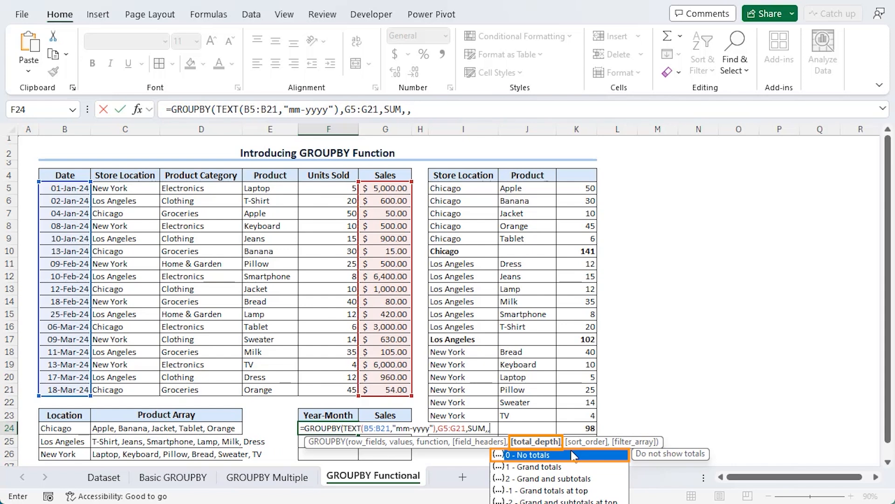
pyautogui.write(')')
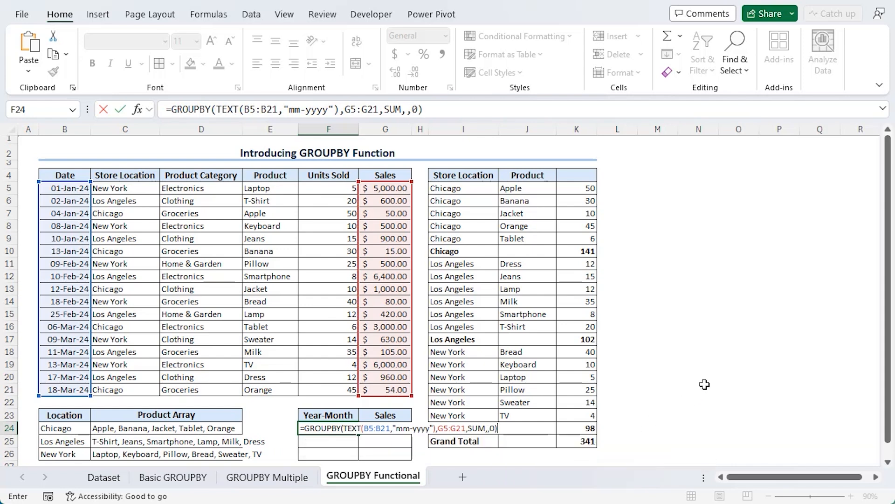
pyautogui.press('Return')
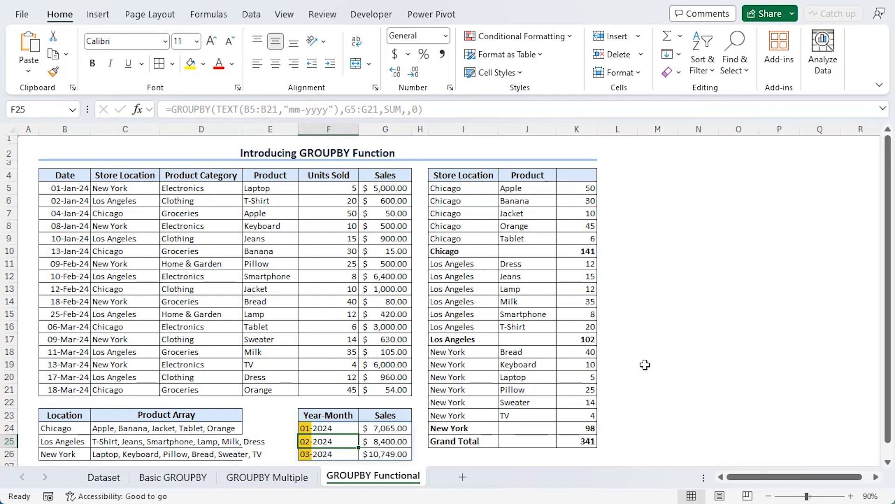
# - Edit the GROUPBY formula in F24 so the TEXT date format reads "mmm-yyyy"
pyautogui.click(333, 428)
pyautogui.click(303, 111)
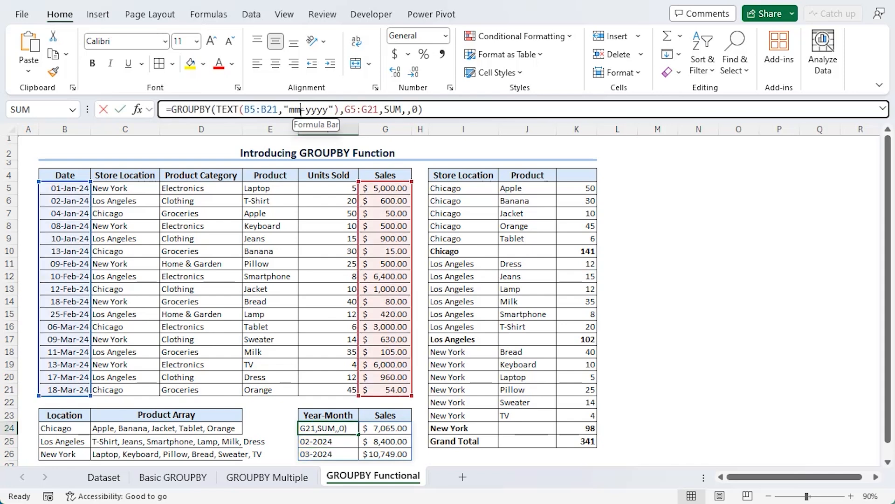
pyautogui.write('m')
pyautogui.press('Return')
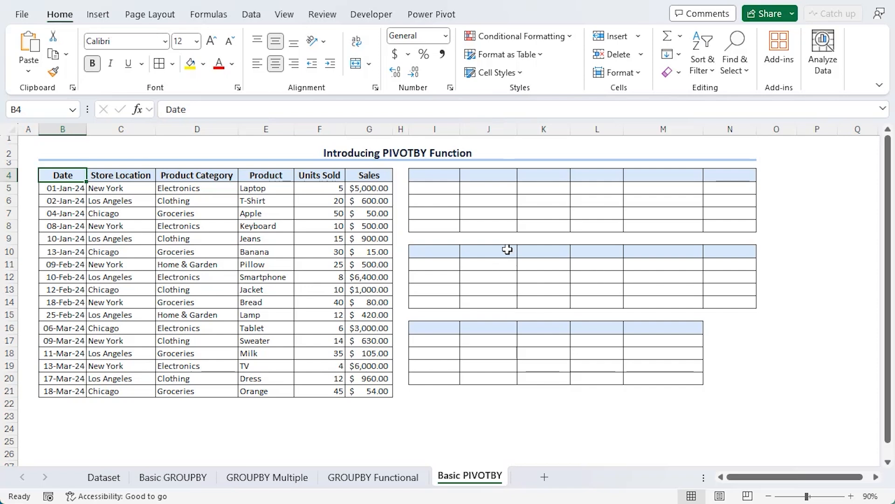
# - In cell I4 of the Basic PIVOTBY sheet, begin a PIVOTBY formula with row fields C4:C21 and column fields D4:D21
pyautogui.click(438, 175)
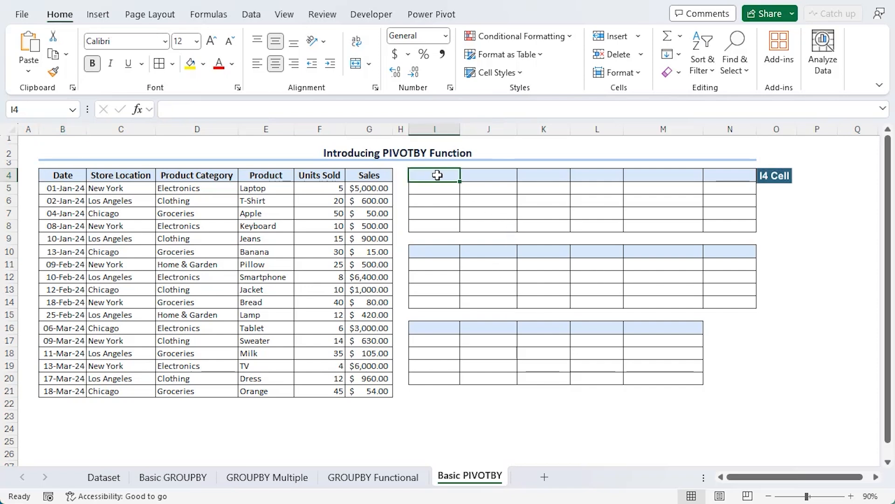
pyautogui.write('=pivot')
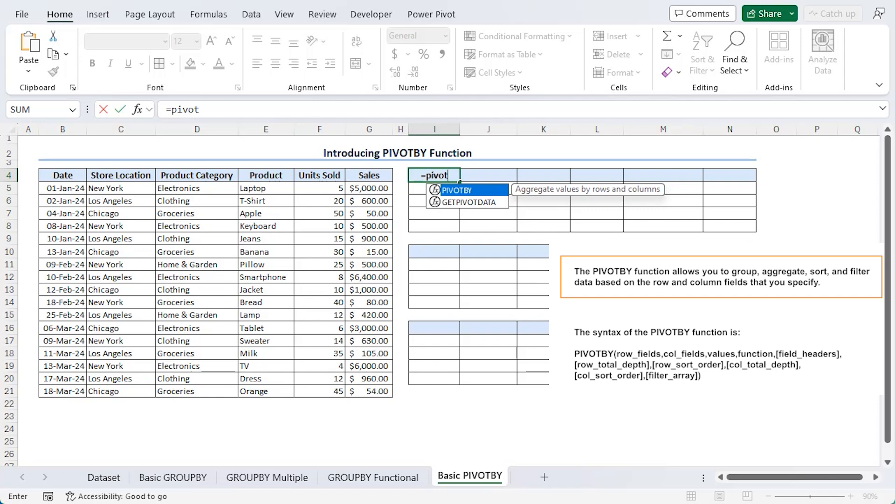
pyautogui.press('Tab')
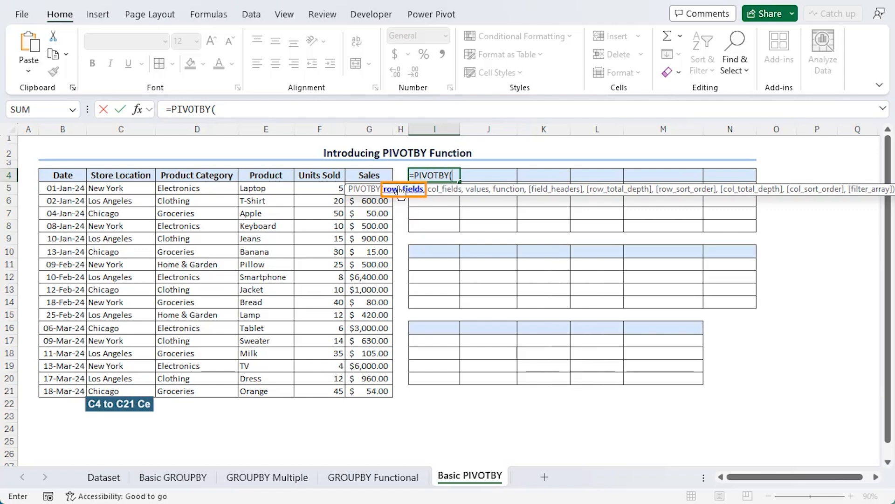
pyautogui.moveTo(120, 174); pyautogui.dragTo(120, 391)
pyautogui.write(',')
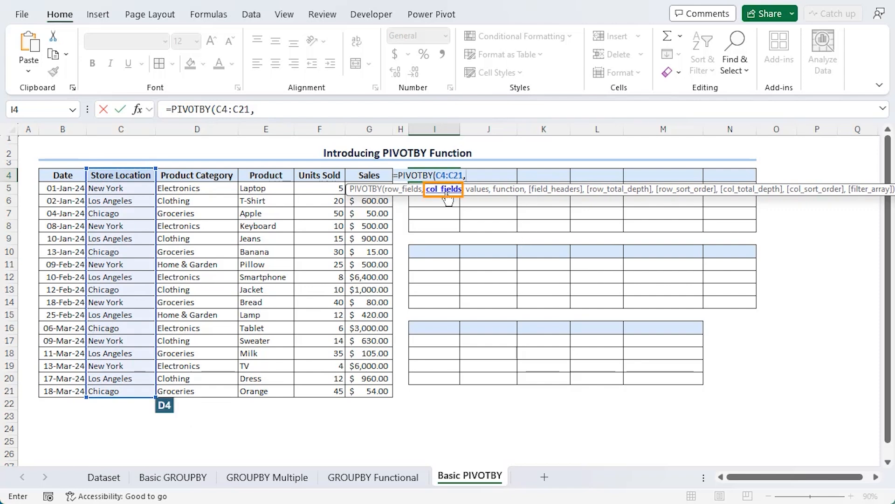
pyautogui.moveTo(194, 176); pyautogui.dragTo(191, 390)
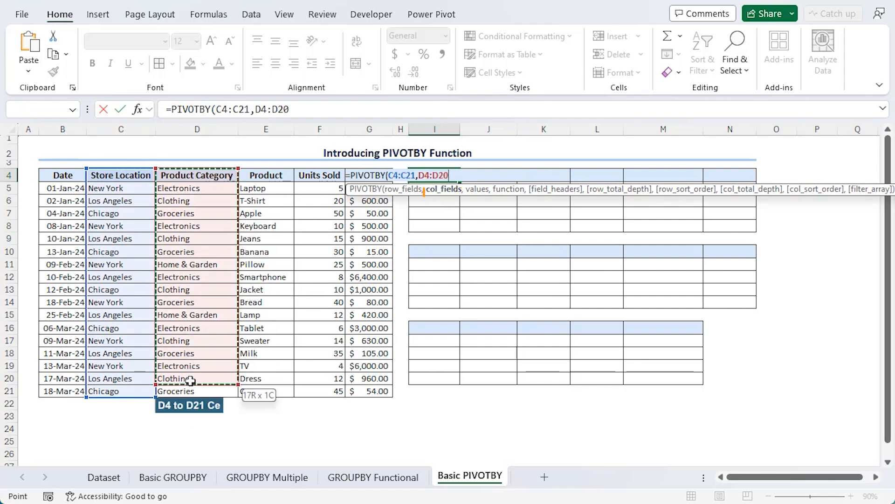
pyautogui.write(',')
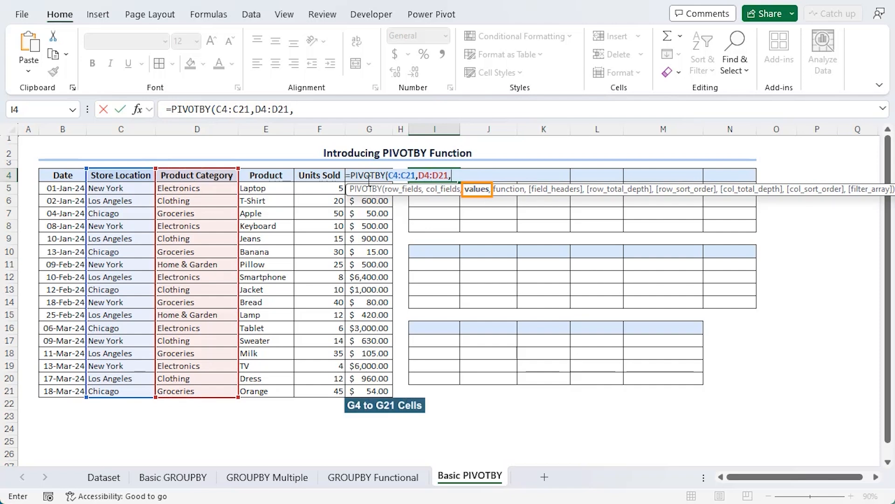
# - Complete the I4 PIVOTBY formula with Sales values G4:G21 and the SUM function
pyautogui.write('G')
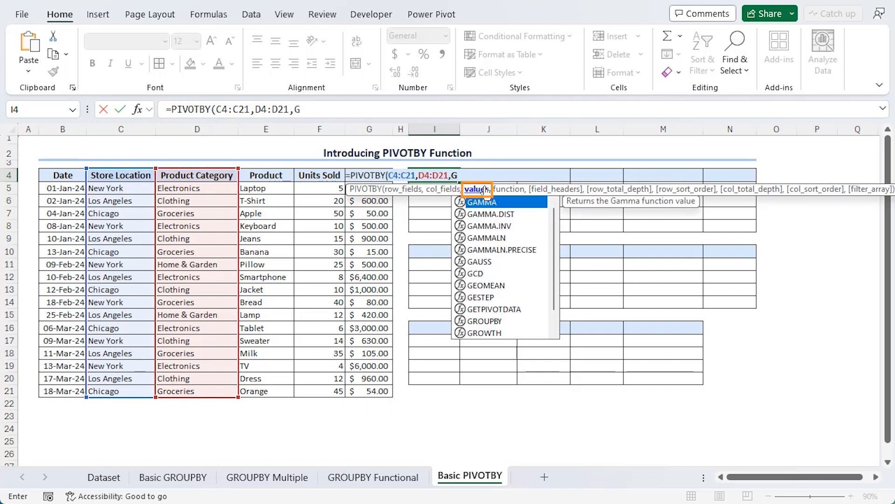
pyautogui.write('4:G21,')
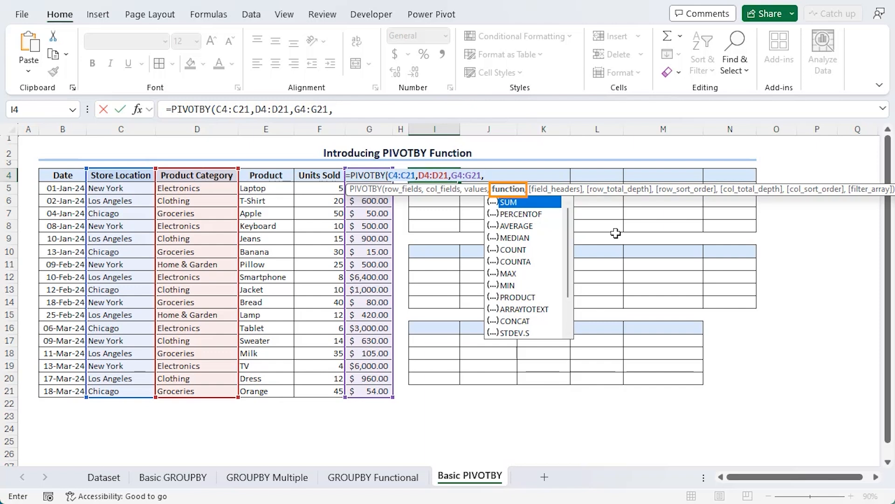
pyautogui.write('su')
pyautogui.press('Tab')
pyautogui.write(')')
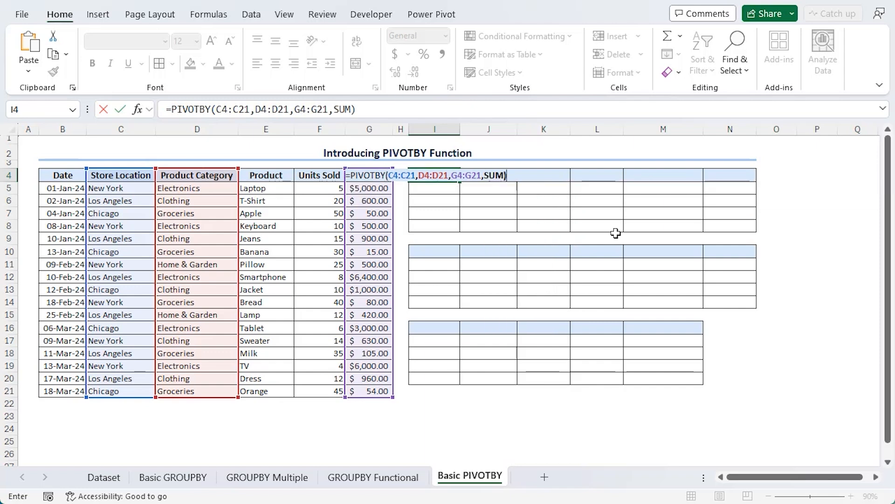
pyautogui.press('Return')
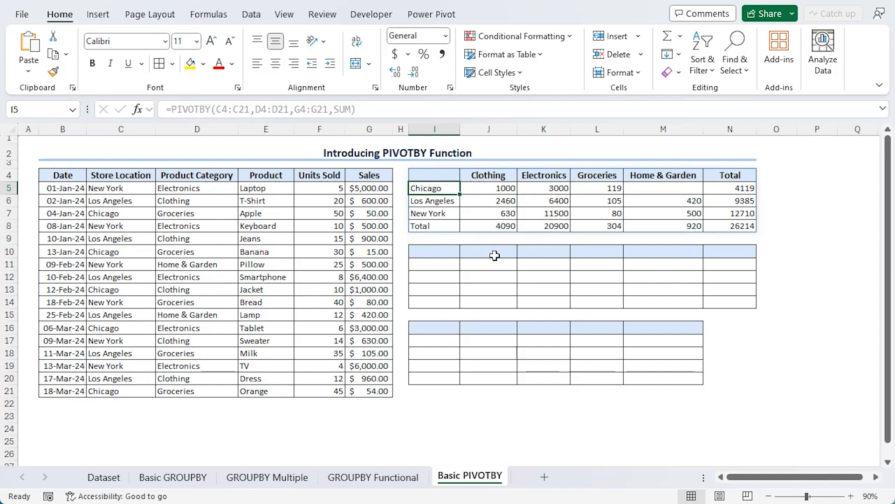
# - In cell I10, begin a PIVOTBY formula with Store Location (C4:C21) as row fields and Product Category (D4:D21) as column fields
pyautogui.click(443, 247)
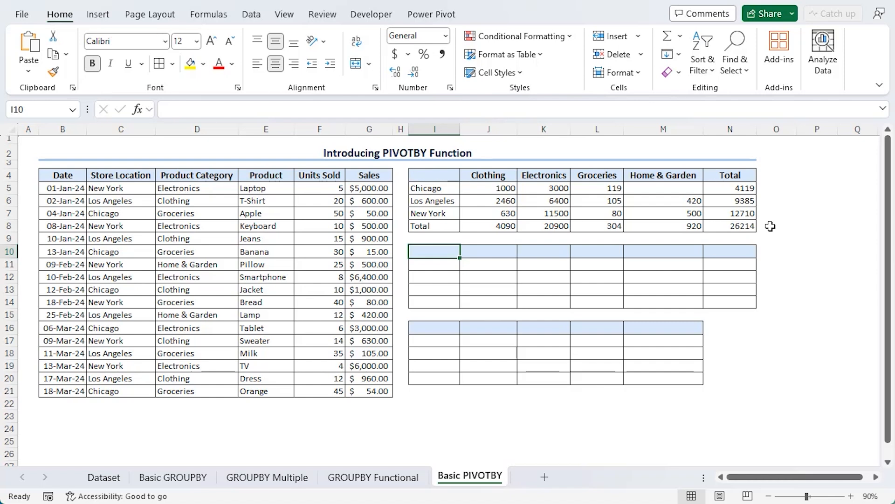
pyautogui.write('=')
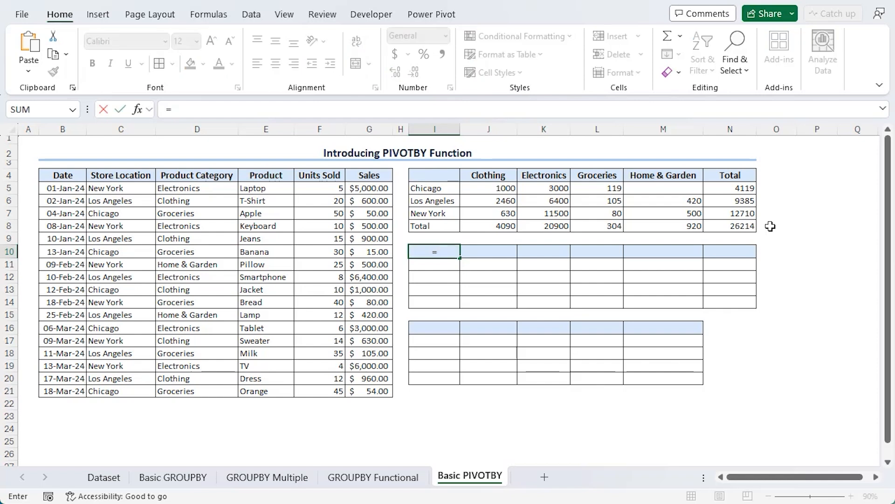
pyautogui.write('pivotb')
pyautogui.press('Tab')
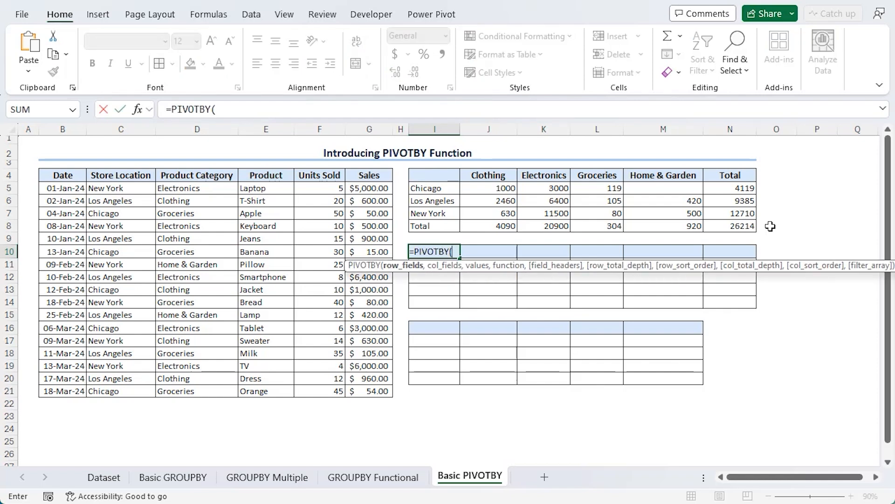
pyautogui.moveTo(123, 175); pyautogui.dragTo(133, 382)
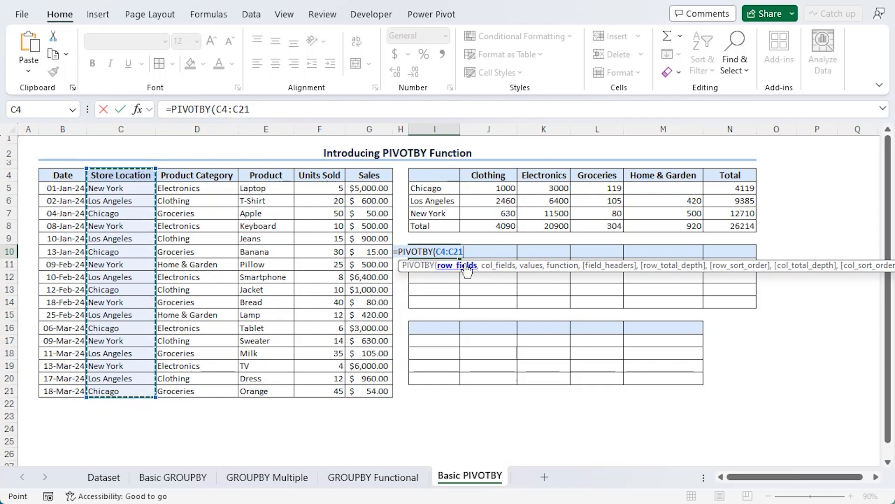
pyautogui.write(',')
pyautogui.moveTo(197, 177); pyautogui.dragTo(220, 391)
pyautogui.write(',')
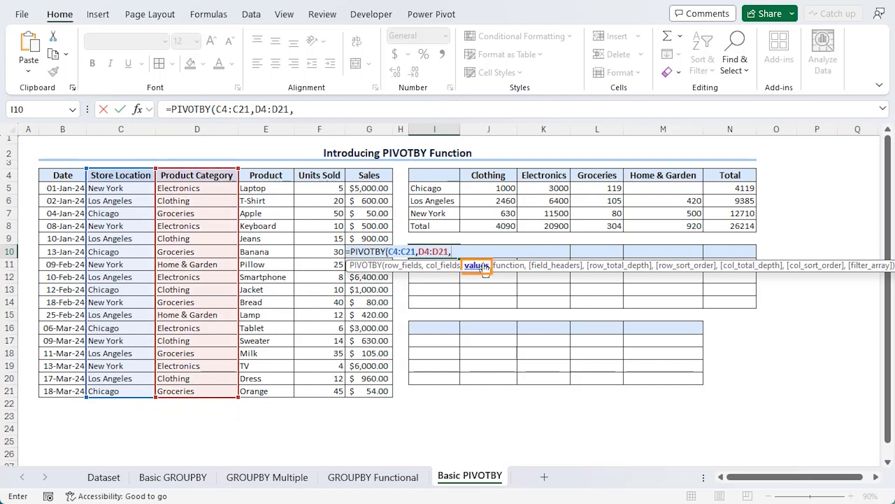
# - Complete the I10 PIVOTBY formula with Sales values G4:G21 and the PERCENTOF function
pyautogui.click(381, 174)
pyautogui.moveTo(381, 174); pyautogui.dragTo(369, 391)
pyautogui.write(',')
pyautogui.click(555, 291)
pyautogui.press('Tab')
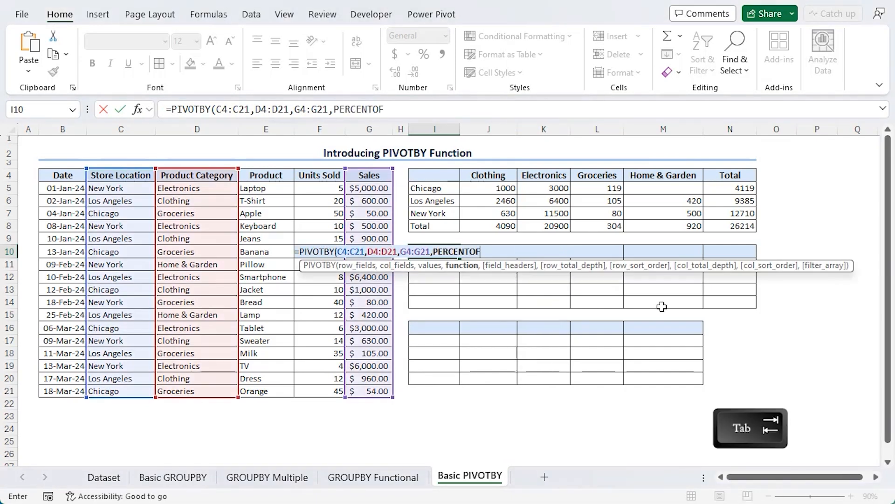
pyautogui.press('Return')
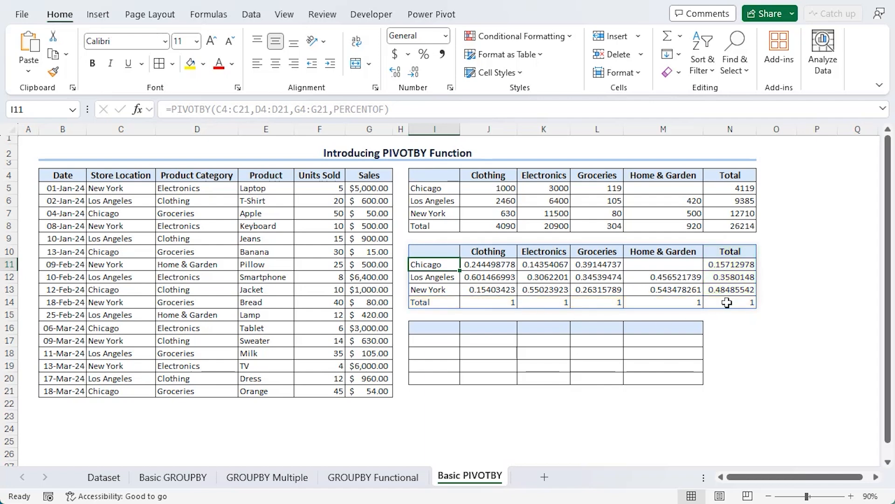
# - Format the PERCENTOF results in J11:N14 as percentages without decimals
pyautogui.moveTo(480, 264); pyautogui.dragTo(751, 304)
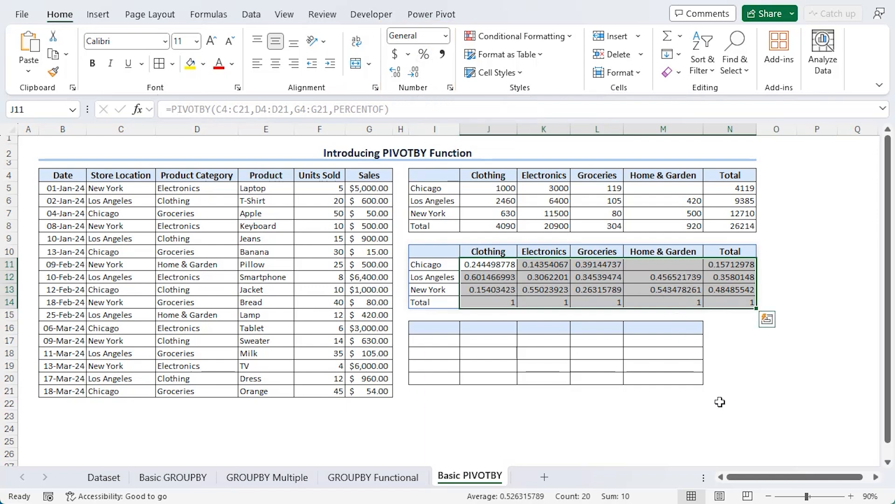
pyautogui.hotkey('ctrl', 'shift', '5')
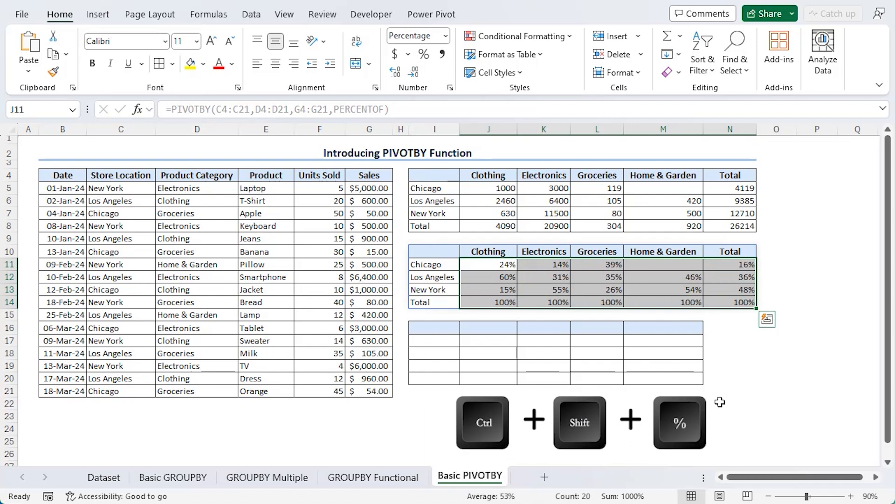
pyautogui.click(720, 401)
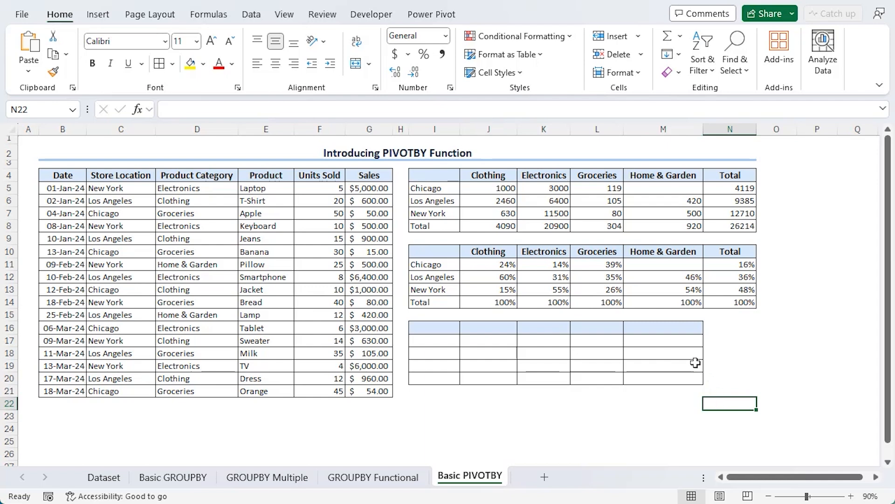
# - In cell I16, begin a PIVOTBY formula with Store Location (C4:C21) as row fields and Product Category (D4:D21) as column fields
pyautogui.click(436, 328)
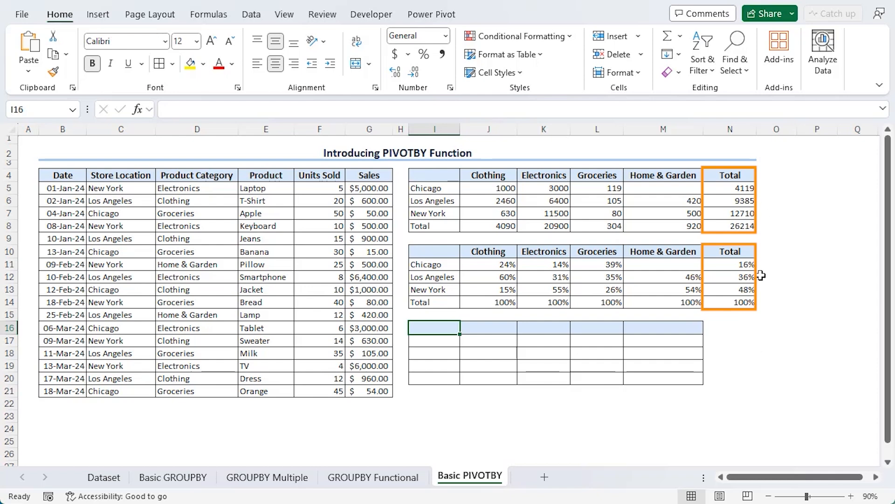
pyautogui.write('=pivo')
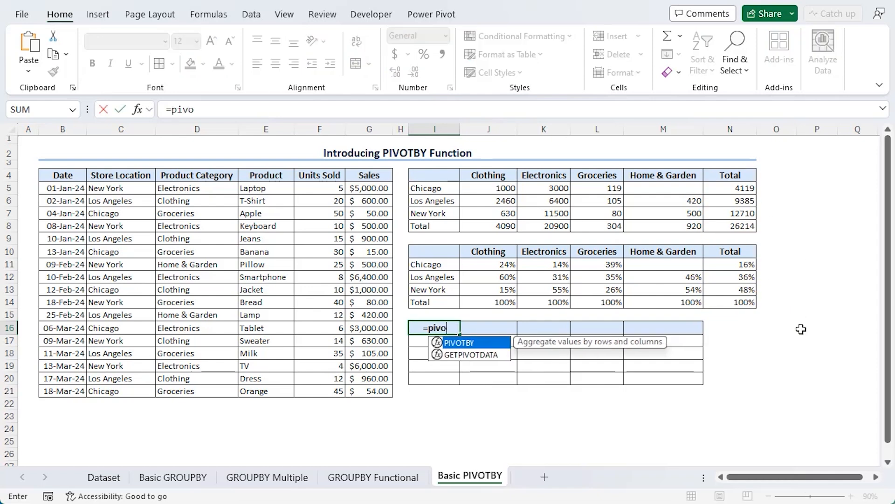
pyautogui.press('Tab')
pyautogui.moveTo(120, 175); pyautogui.dragTo(111, 385)
pyautogui.write(',')
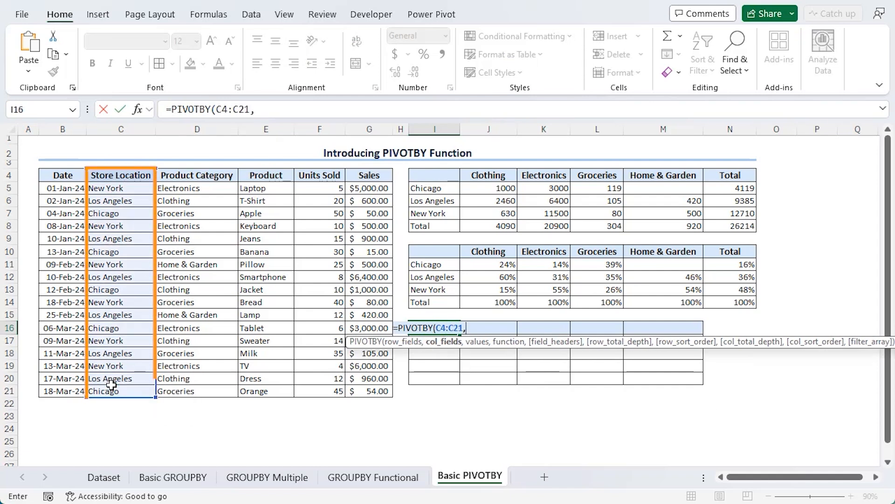
pyautogui.moveTo(216, 175); pyautogui.dragTo(205, 393)
pyautogui.write(',')
# - Complete the I16 PIVOTBY formula with Sales values G4:G21, the COUNT function and a column total depth of 0 (no totals)
pyautogui.moveTo(360, 176); pyautogui.dragTo(358, 391)
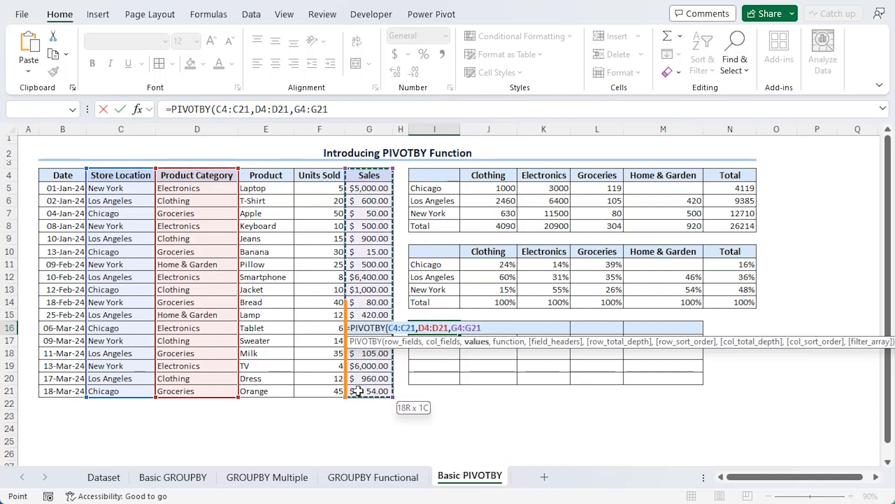
pyautogui.write(',')
pyautogui.click(512, 402)
pyautogui.press('Tab')
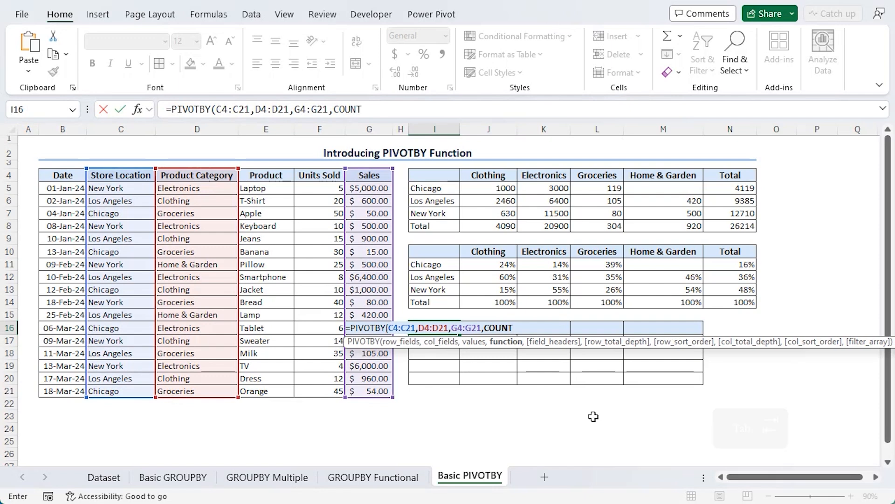
pyautogui.write(',')
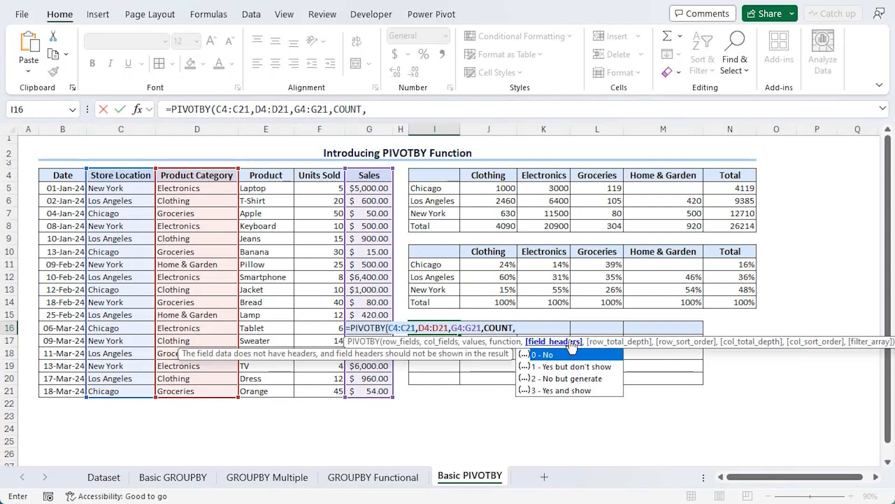
pyautogui.write(',')
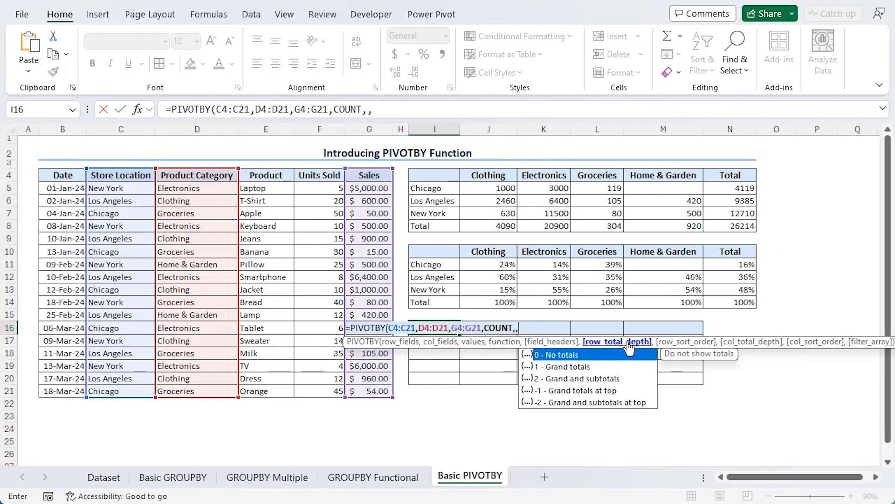
pyautogui.write(',,')
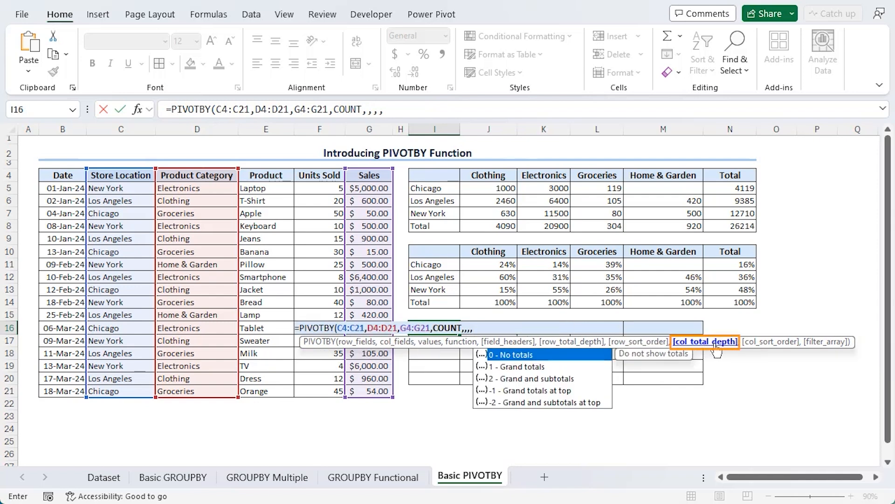
pyautogui.write('0')
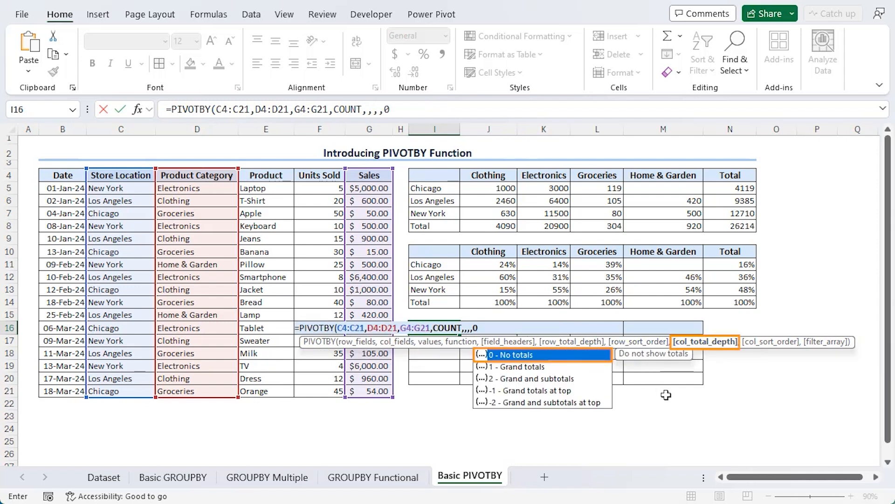
pyautogui.write(')')
pyautogui.press('Return')
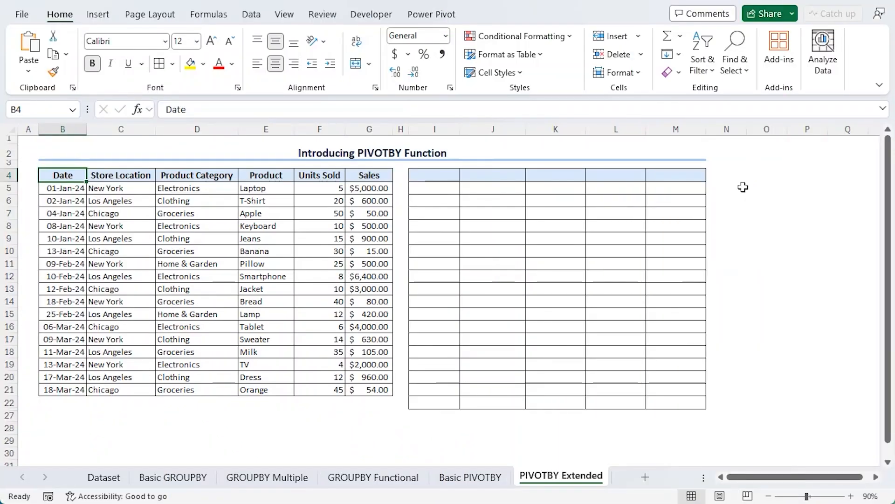
# - In cell I4 of the PIVOTBY Extended sheet, begin a PIVOTBY formula with HSTACK(E5:E21,D5:D21) as the row fields
pyautogui.click(452, 175)
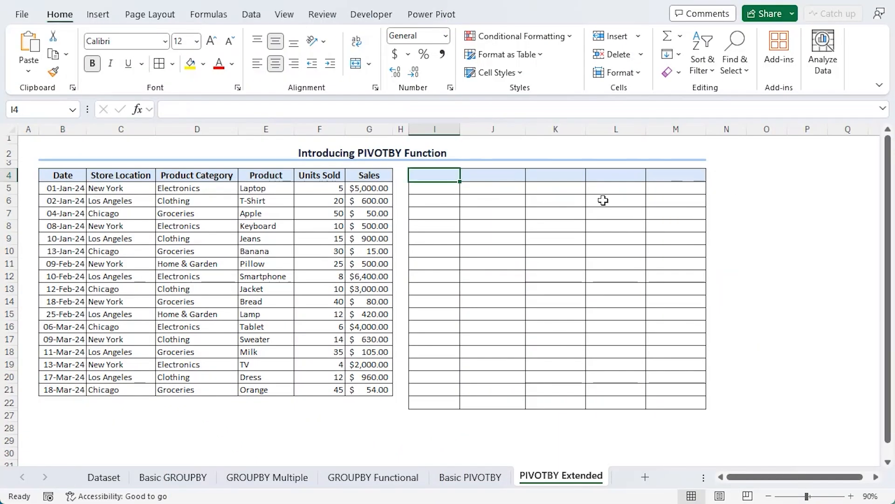
pyautogui.write('=p')
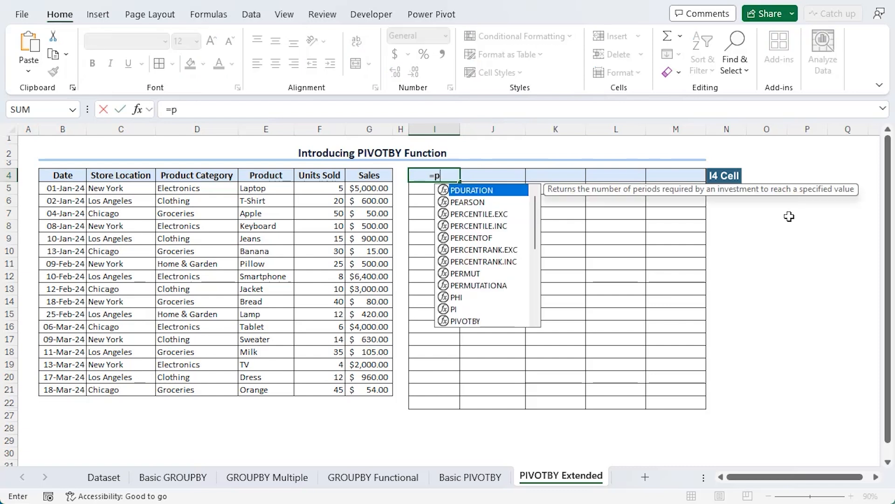
pyautogui.write('ivot')
pyautogui.press('Tab')
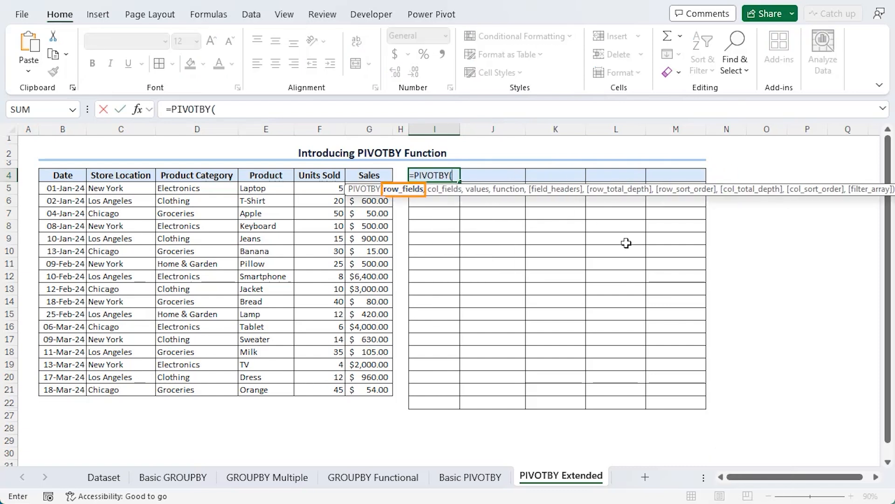
pyautogui.write('hstack')
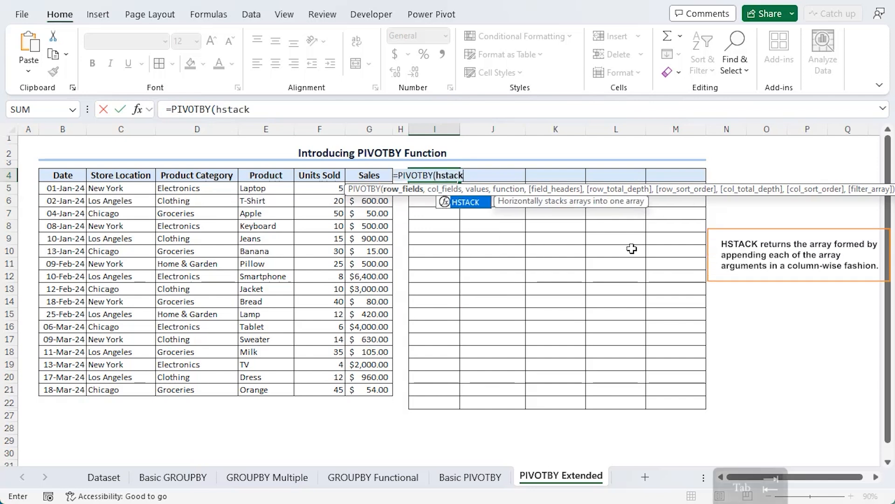
pyautogui.press('Tab')
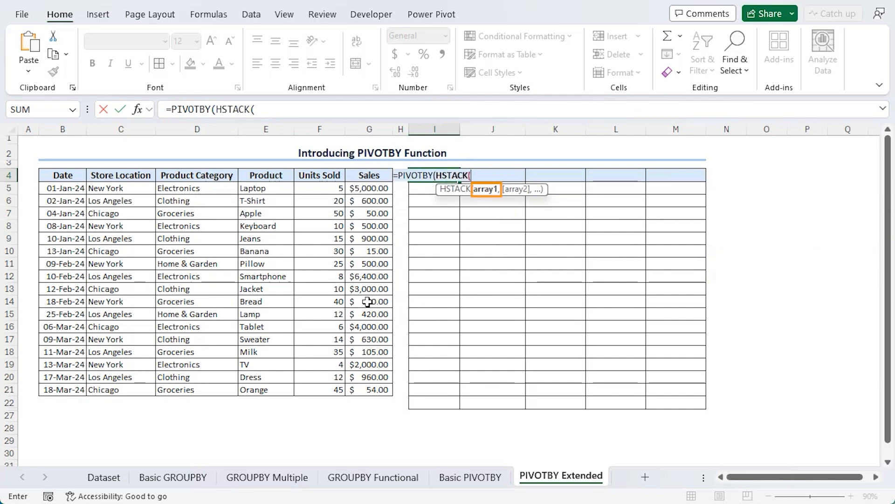
pyautogui.moveTo(244, 188); pyautogui.dragTo(244, 389)
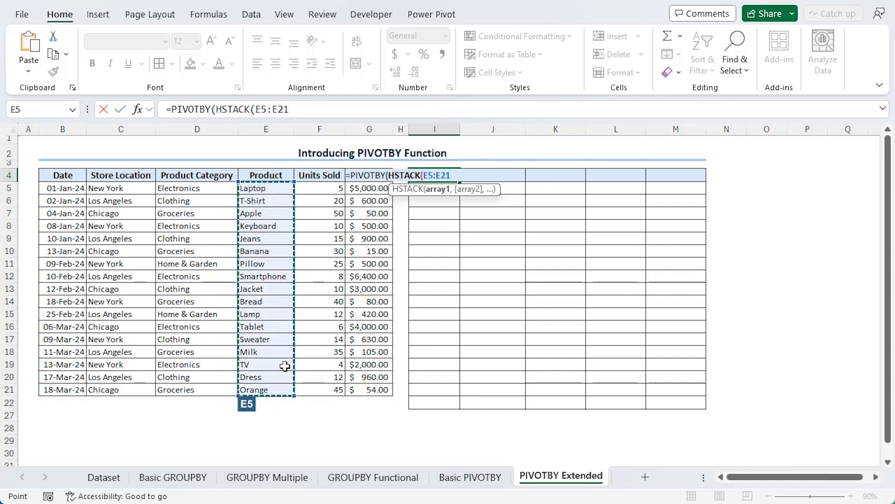
pyautogui.write(',')
pyautogui.moveTo(196, 186); pyautogui.dragTo(183, 384)
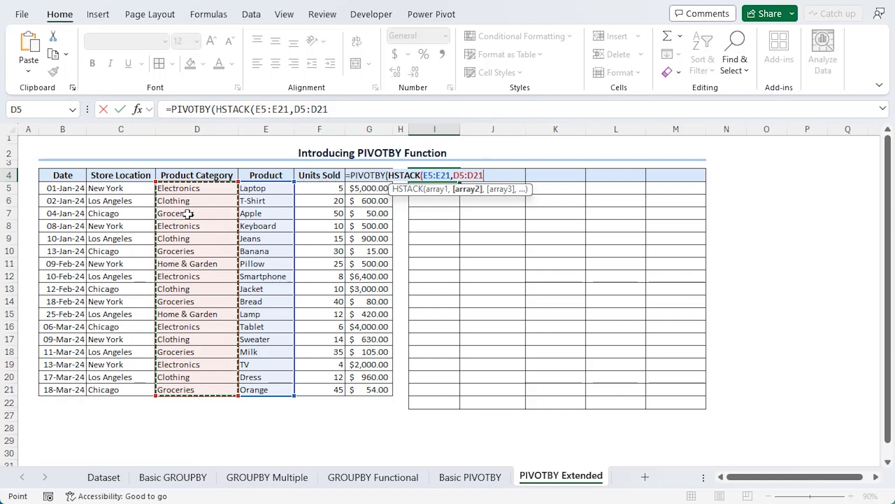
pyautogui.write('),')
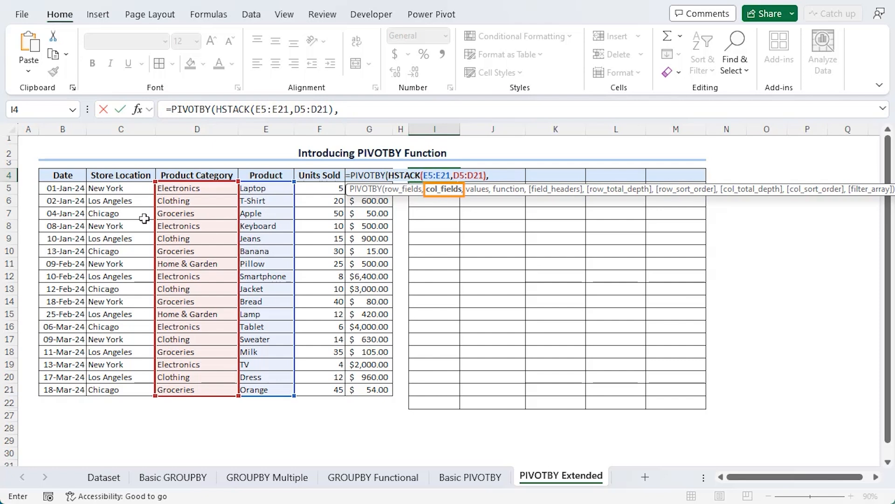
# - Add Store Location C5:C21 as column fields, Sales G5:G21 as values and SUM as the function to the I4 formula
pyautogui.moveTo(117, 188); pyautogui.dragTo(121, 389)
pyautogui.write(',')
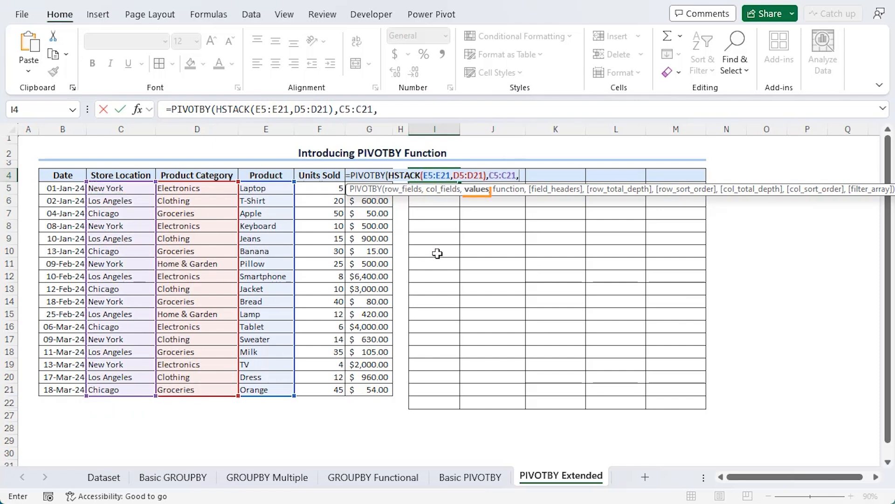
pyautogui.moveTo(347, 390); pyautogui.dragTo(366, 188)
pyautogui.write(',')
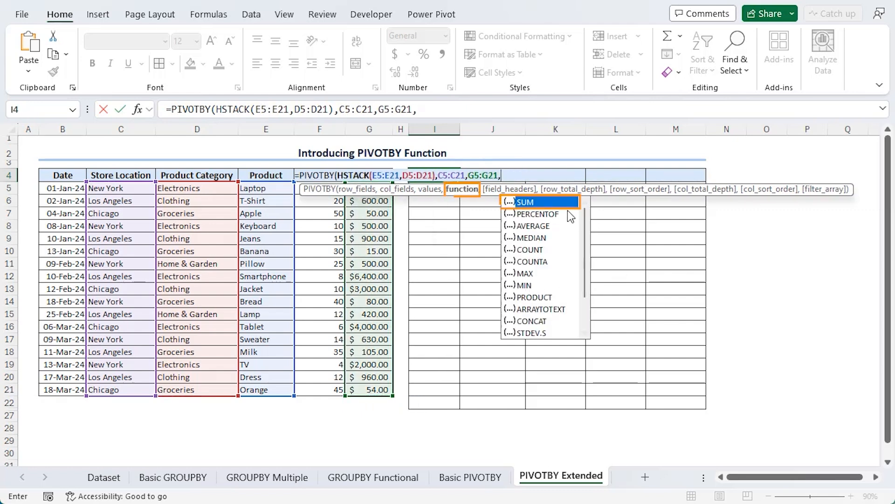
pyautogui.press('Tab')
# - Complete the I4 PIVOTBY formula with a column total depth of 0 (no totals) and a column sort order of 1
pyautogui.write(',')
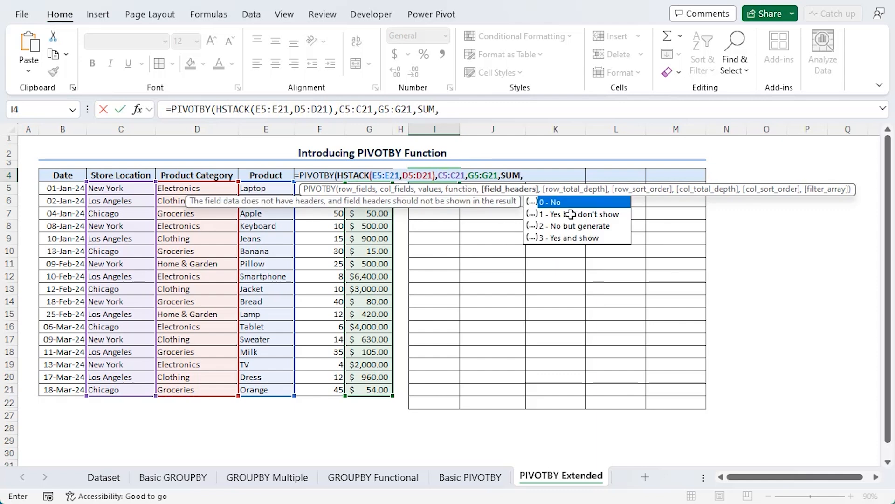
pyautogui.write(',')
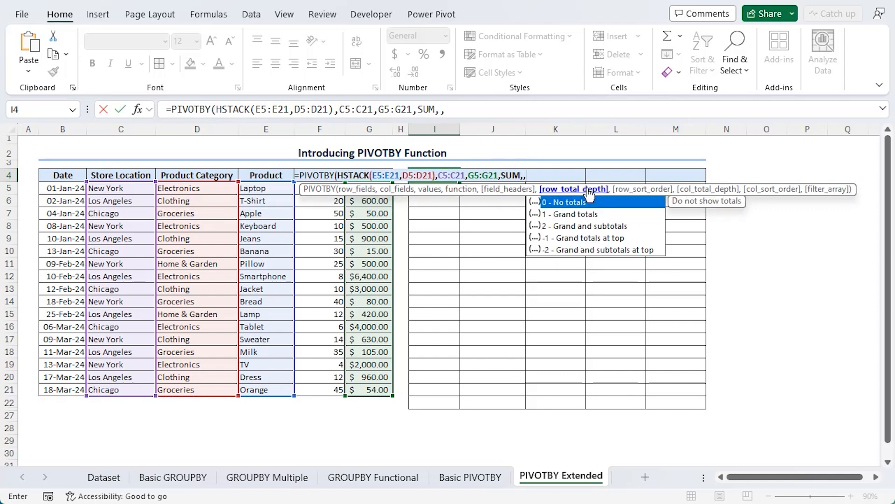
pyautogui.write(',,')
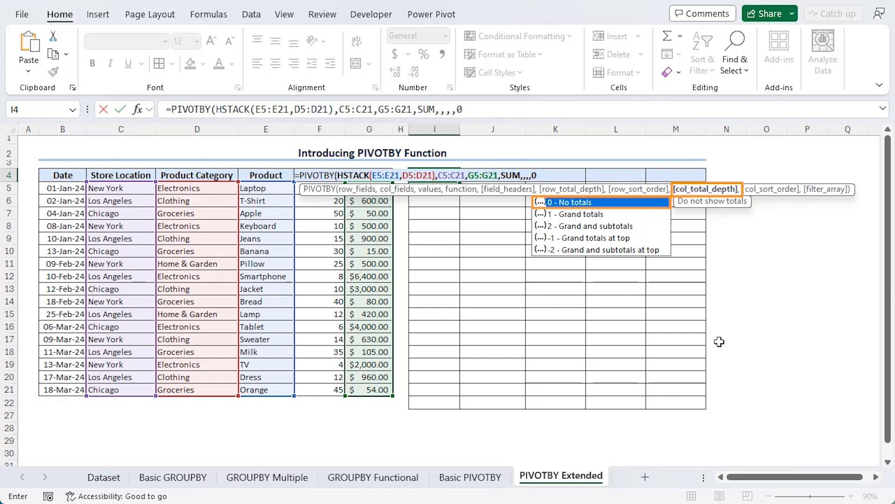
pyautogui.write('0,1')
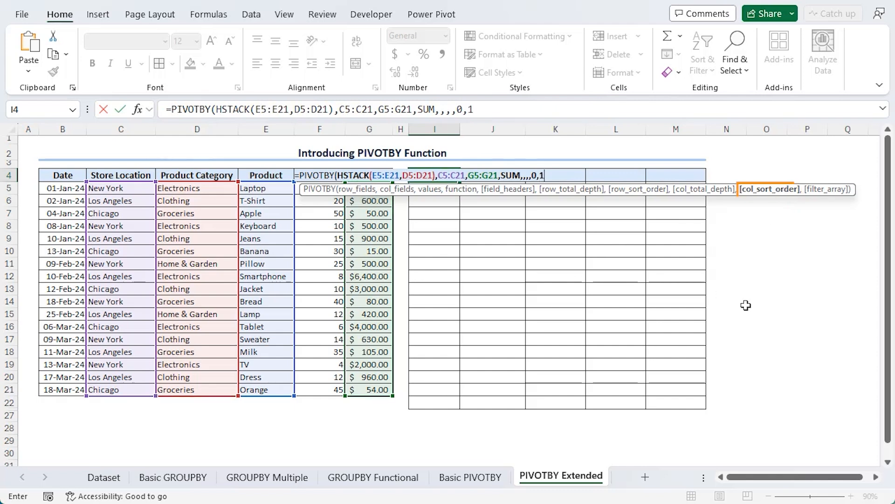
pyautogui.press('Return')
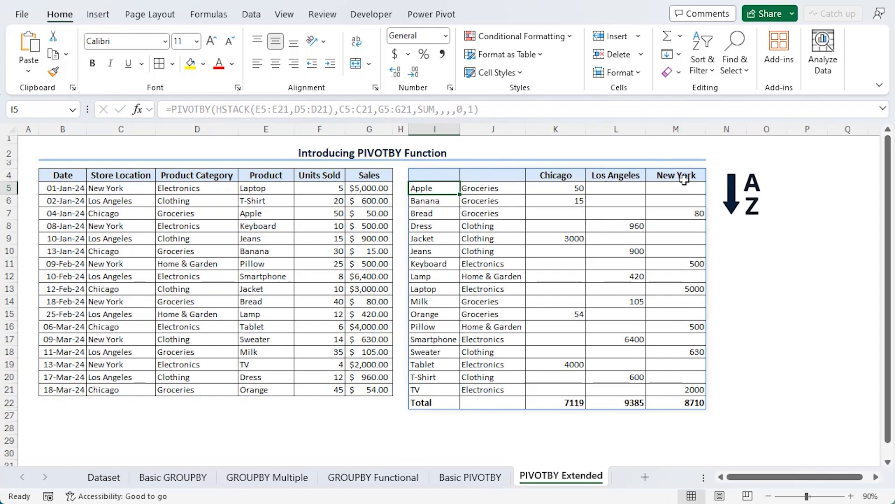
# - Change the column sort order argument of the I4 PIVOTBY formula to 2
pyautogui.click(430, 174)
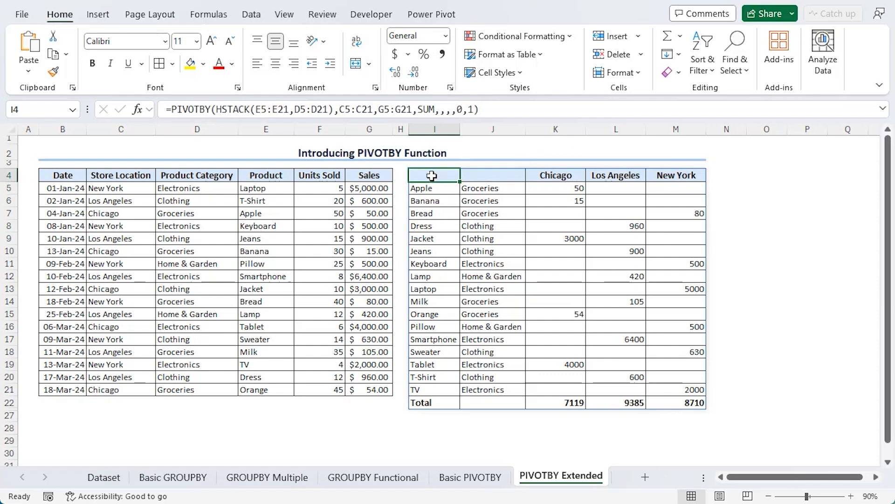
pyautogui.click(469, 108)
pyautogui.doubleClick(470, 108)
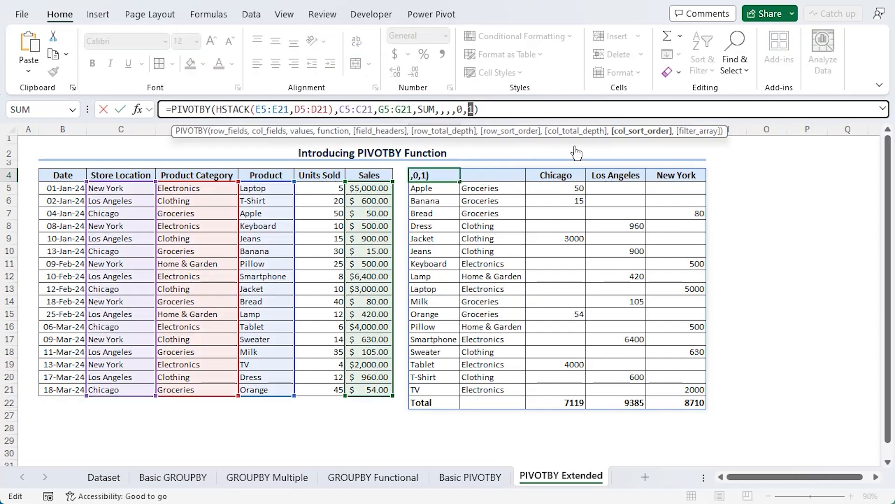
pyautogui.write('2')
pyautogui.press('Return')
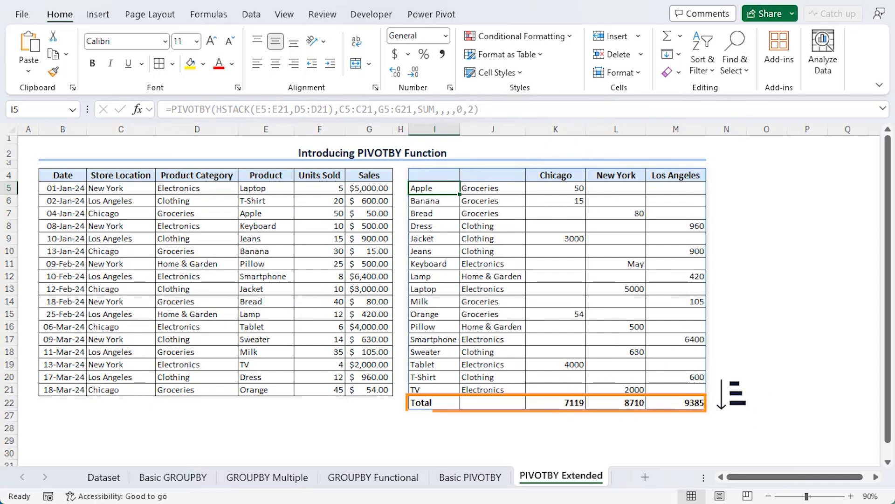
# - Unhide rows 23 to 26 below the sales table
pyautogui.moveTo(9, 402); pyautogui.dragTo(9, 417)
pyautogui.rightClick(10, 420)
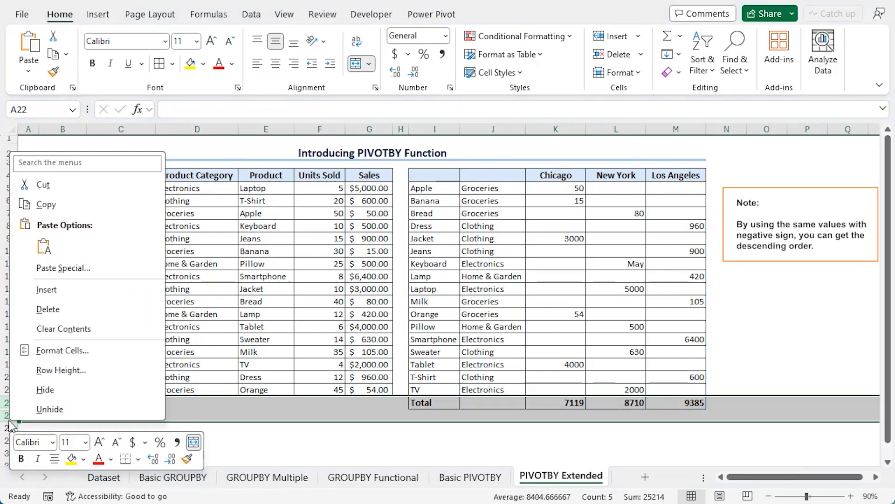
pyautogui.click(55, 409)
pyautogui.click(397, 427)
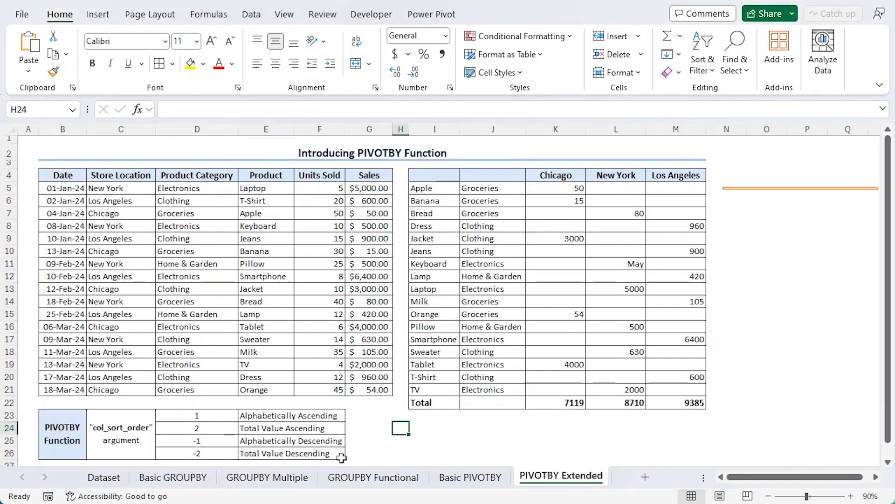